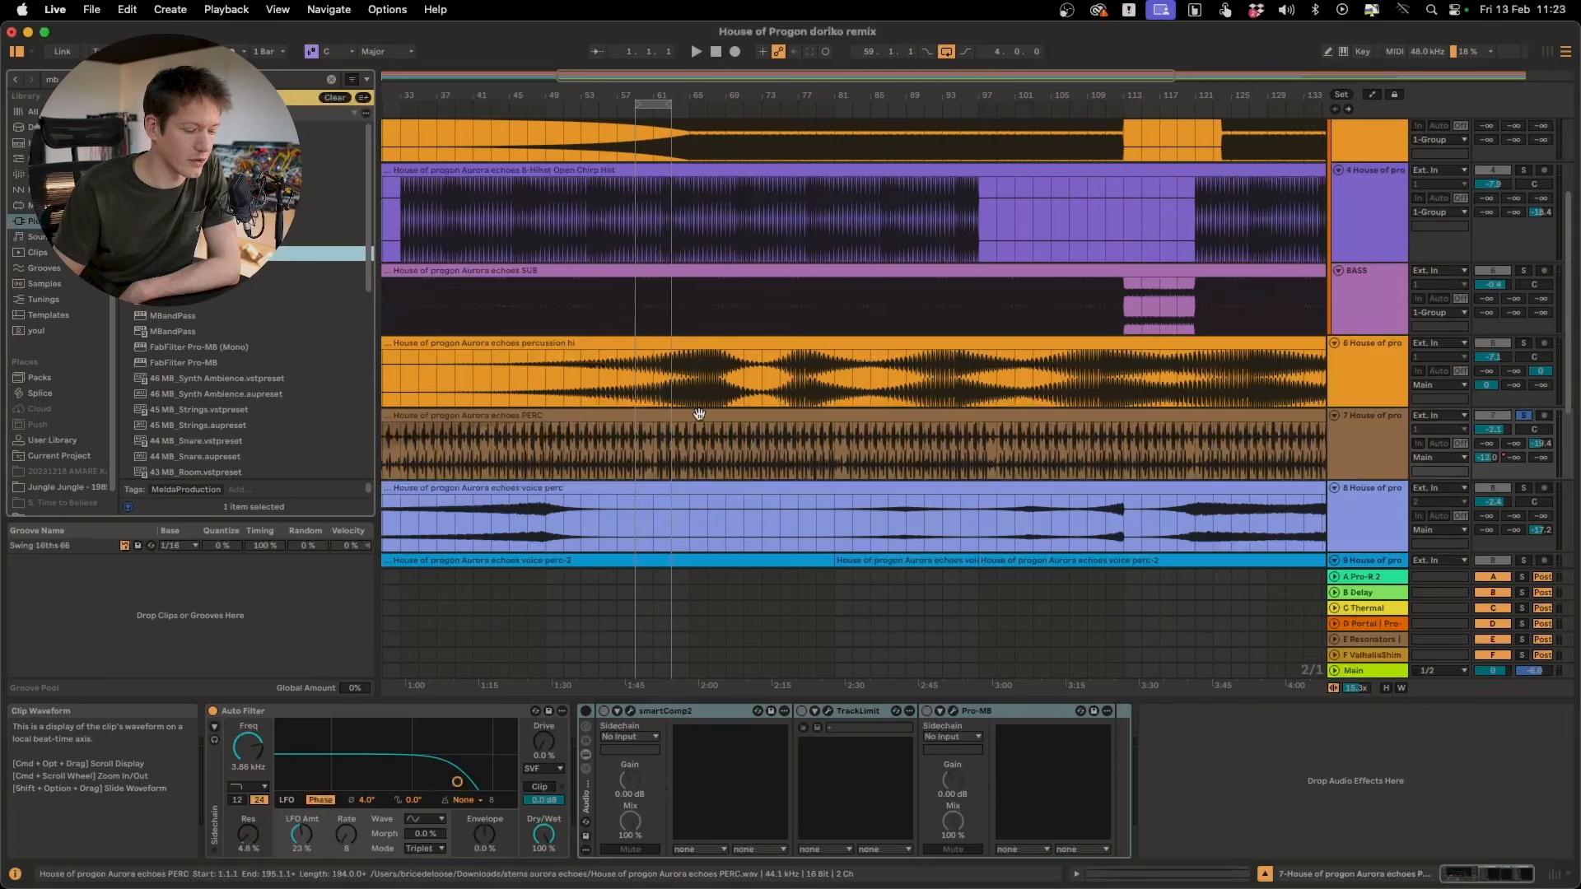
- Select the four-bar loop region starting at bar 59 and audition the soloed PERC track several times
{"action": "left_click", "coordinate": [656, 103]}
{"action": "key", "text": "space"}
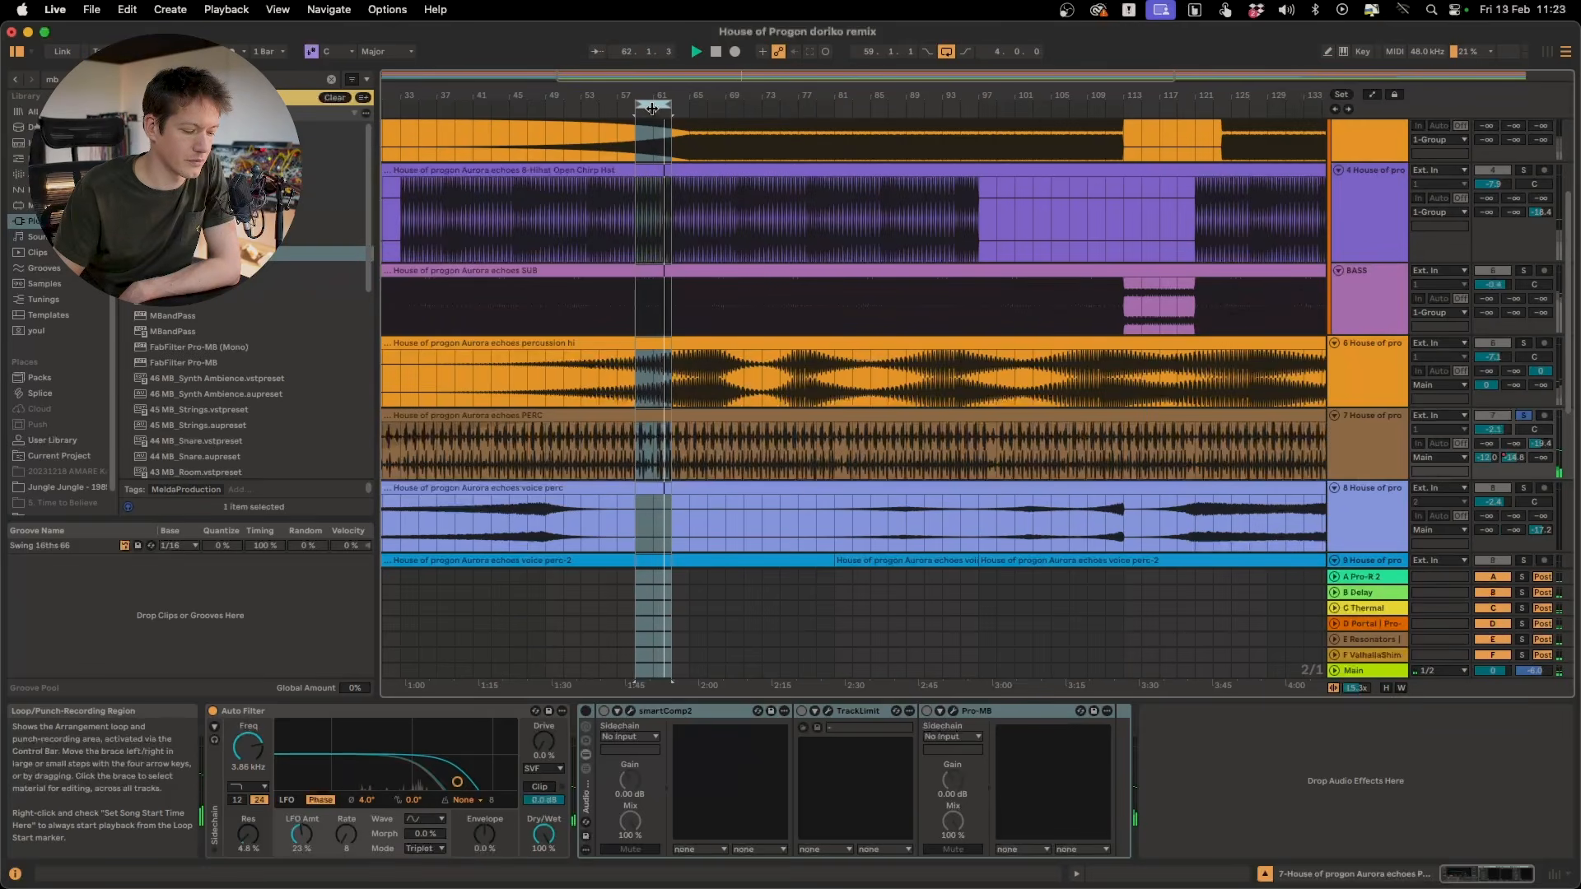
{"action": "left_click", "coordinate": [652, 109]}
{"action": "key", "text": "space"}
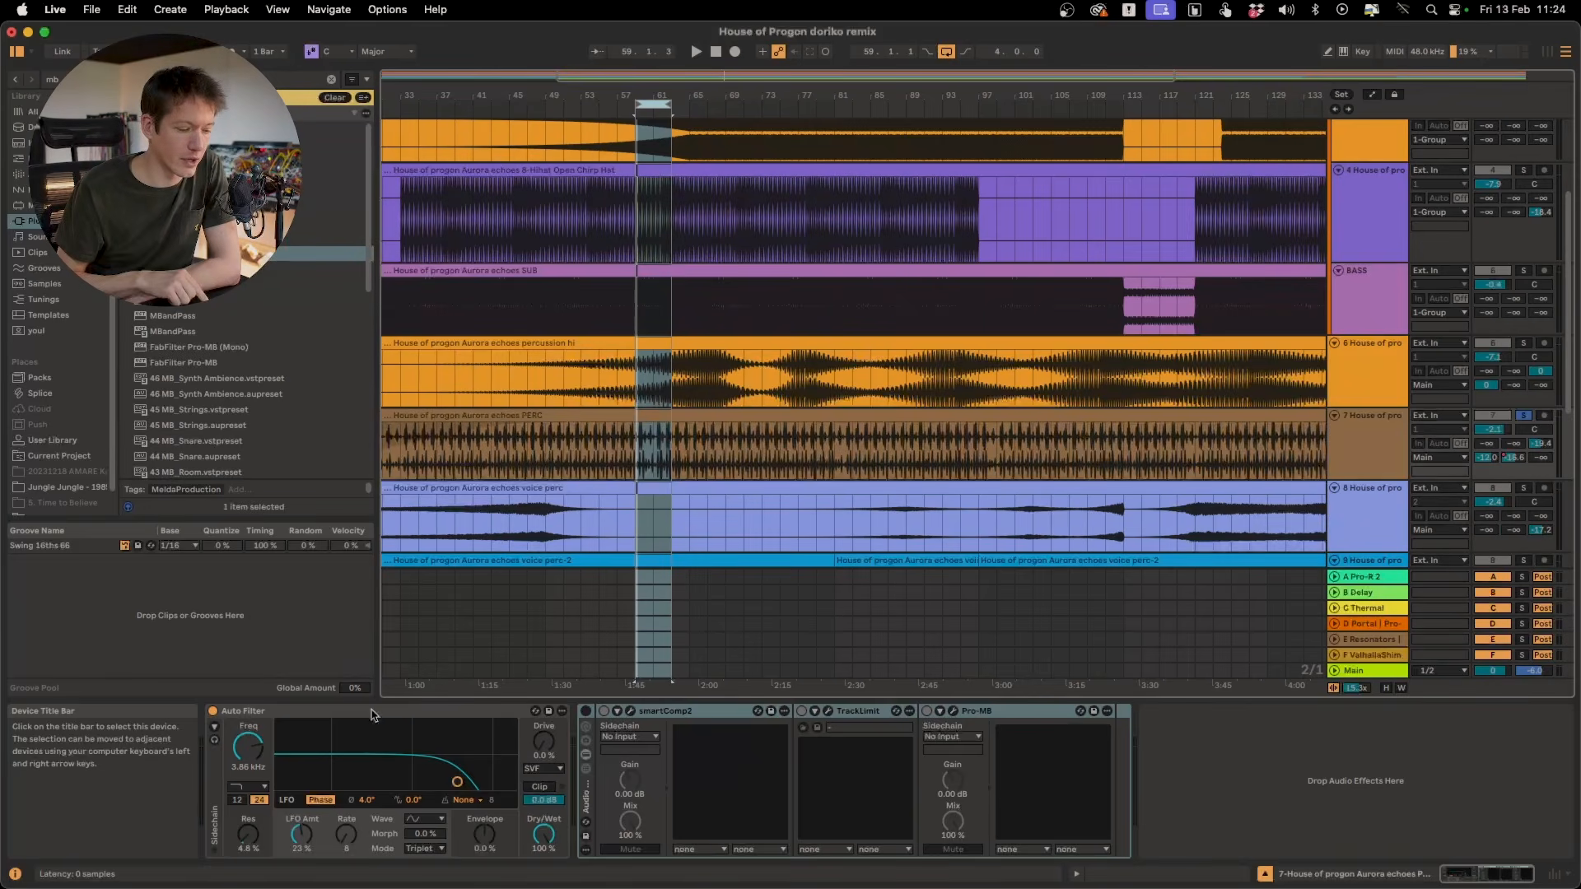
{"action": "key", "text": "space"}
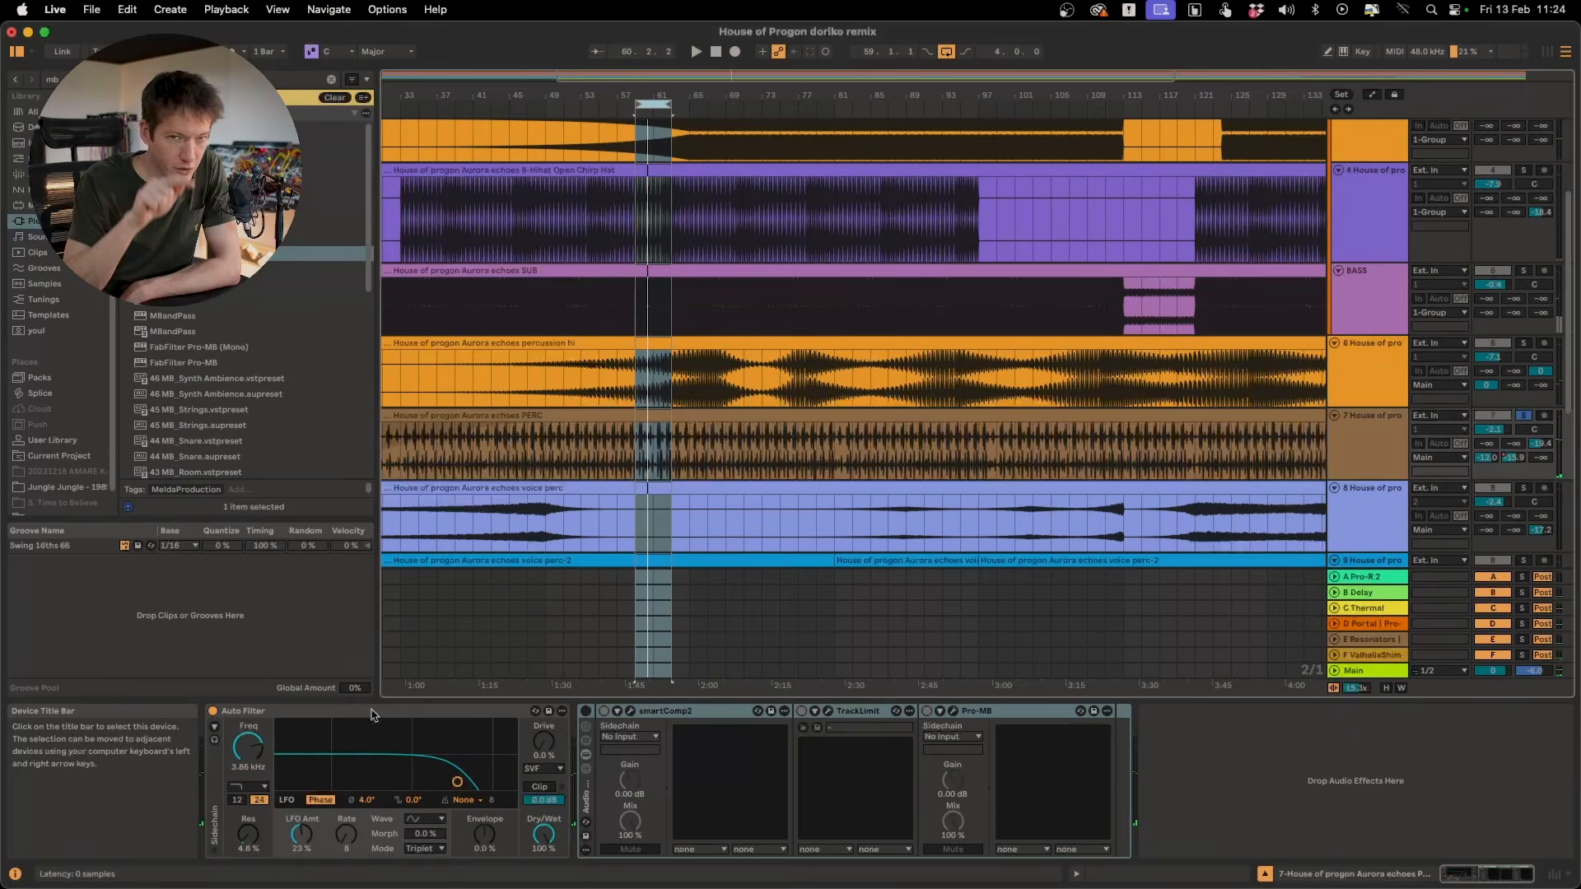
{"action": "key", "text": "space"}
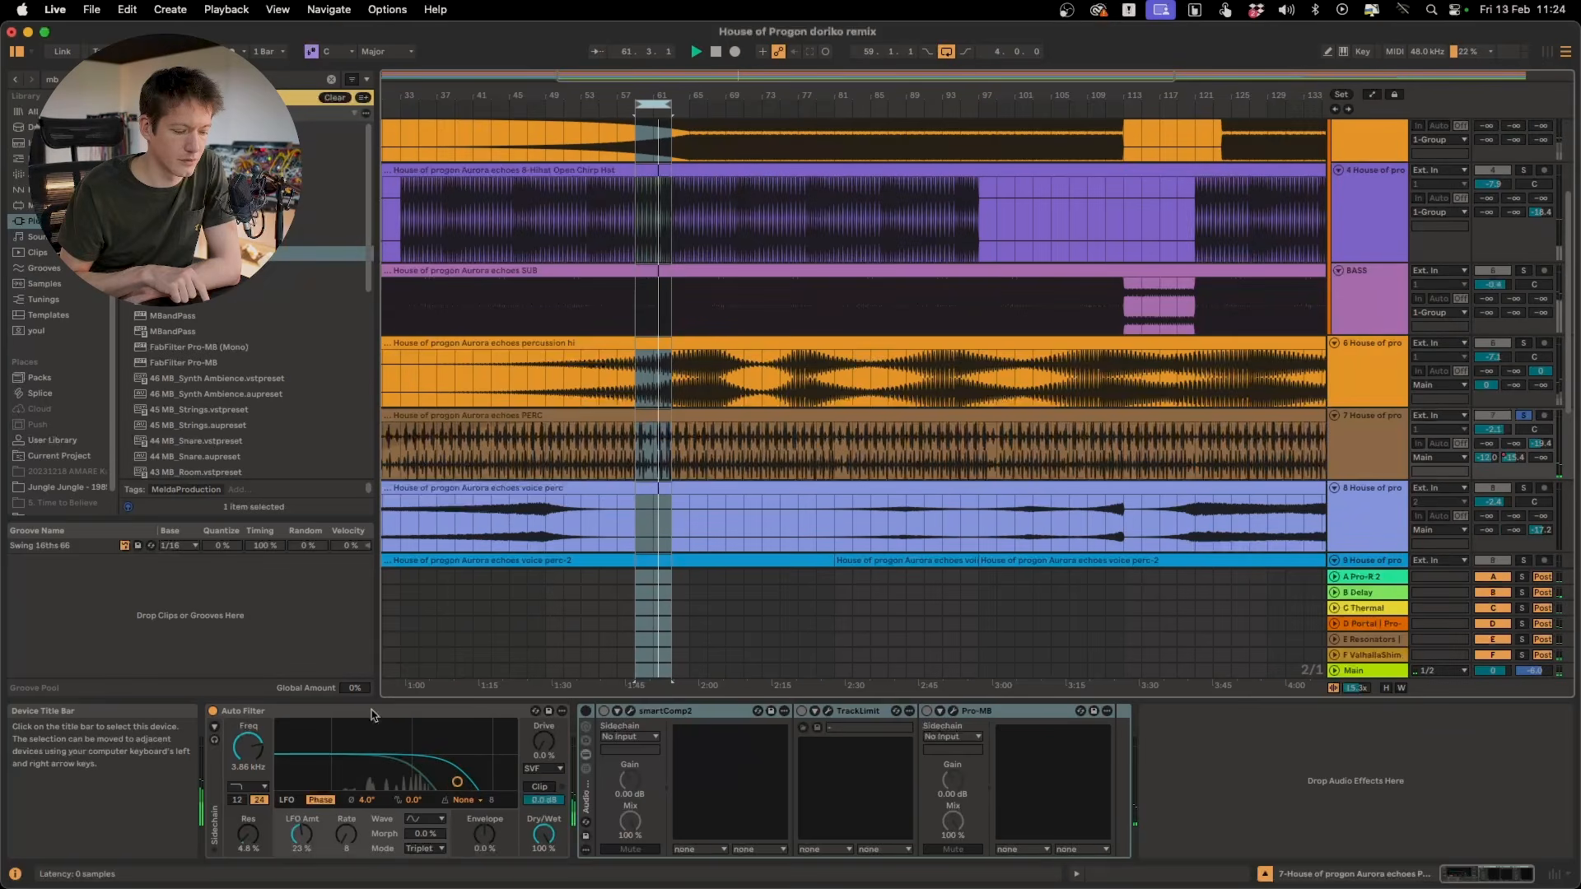
{"action": "key", "text": "space"}
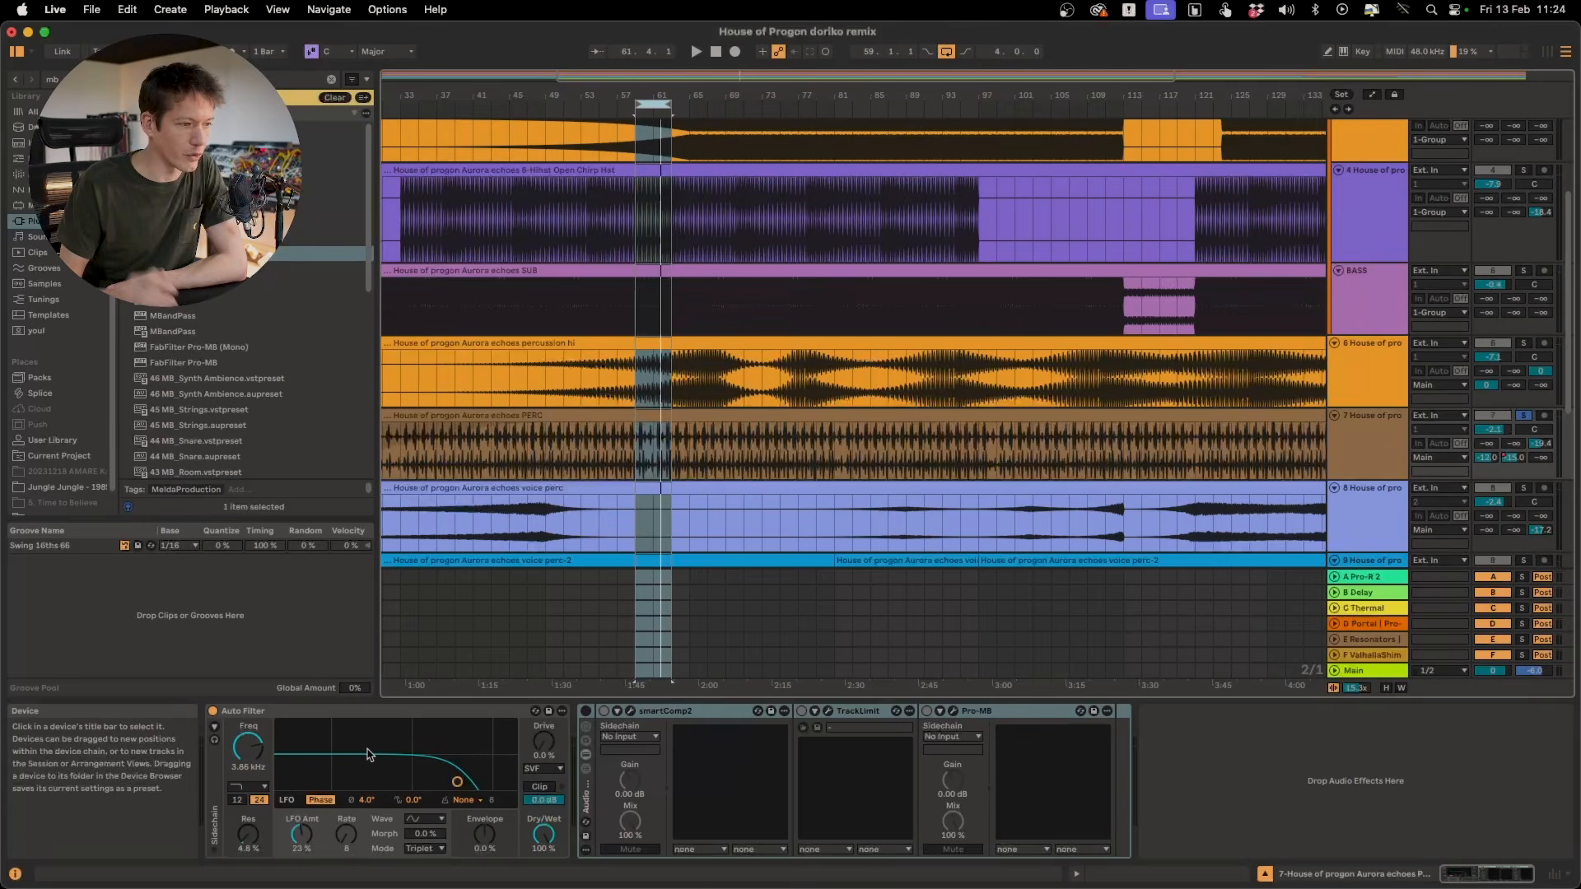
- Enable the PERC track's effect rack with only smartComp2 active, bypassing TrackLimit and Pro-MB, and open the smartComp2 window
{"action": "left_click", "coordinate": [607, 716]}
{"action": "left_click", "coordinate": [604, 711]}
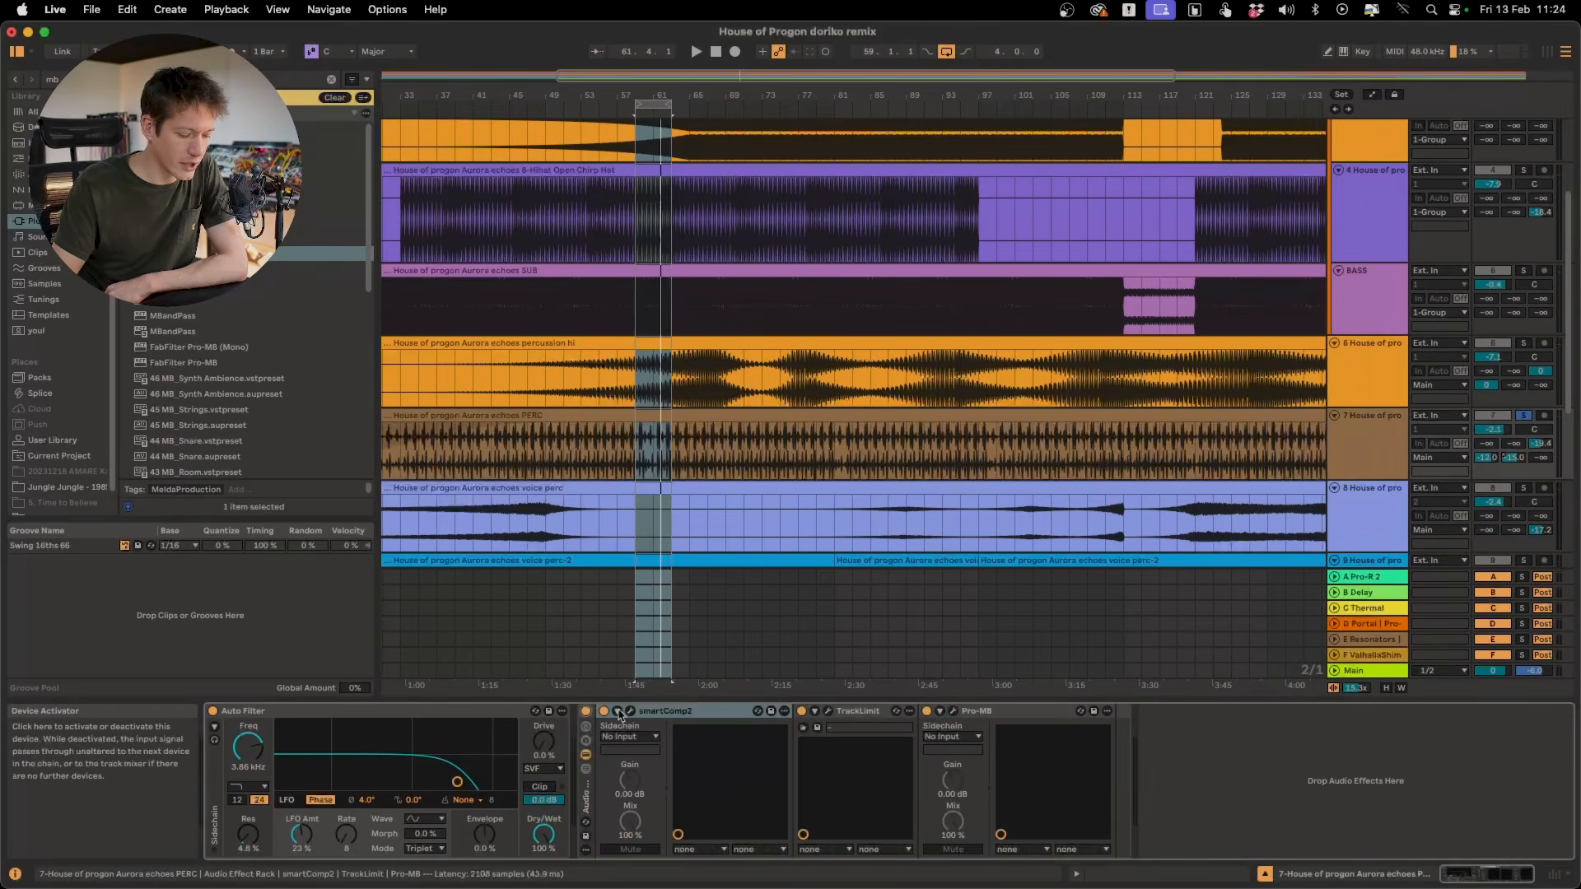
{"action": "left_click", "coordinate": [927, 710]}
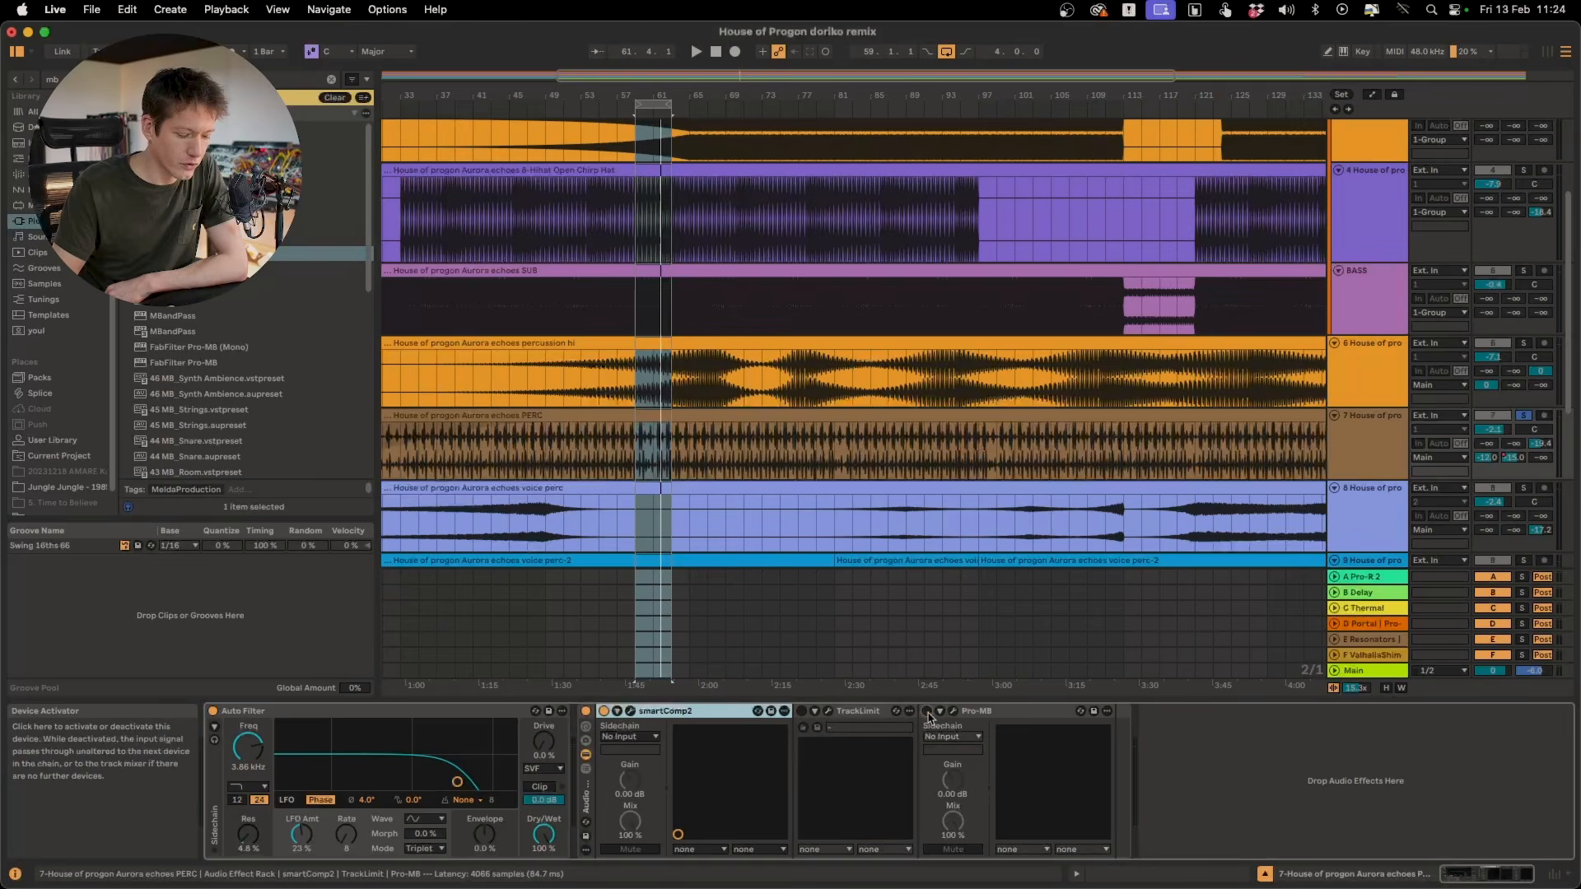
{"action": "left_click", "coordinate": [630, 710]}
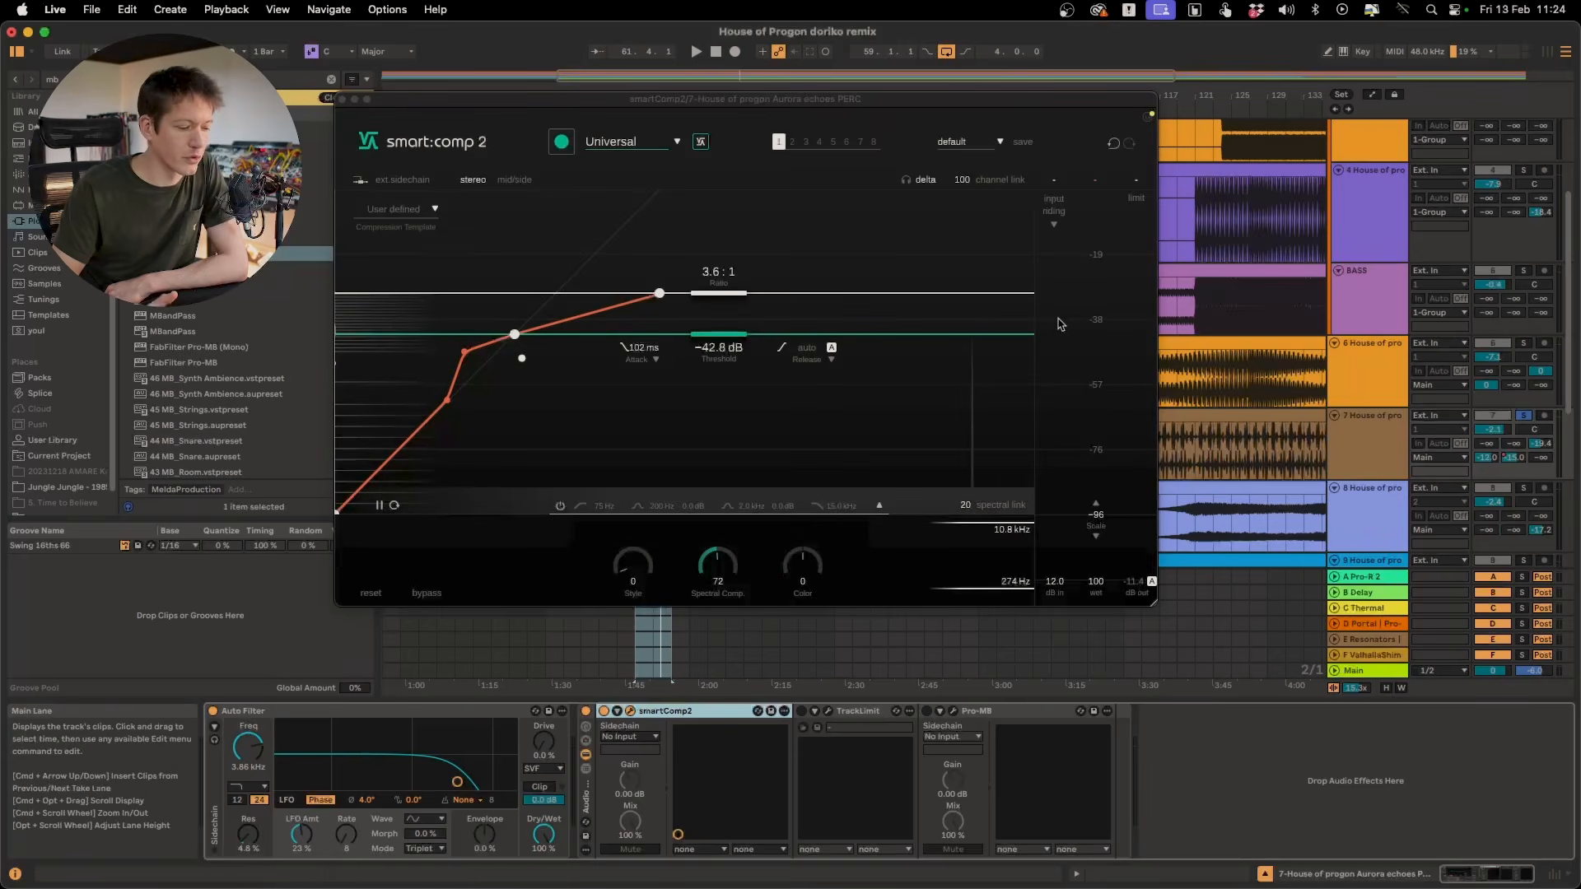
{"action": "left_click_drag", "start_coordinate": [1011, 101], "coordinate": [1051, 128]}
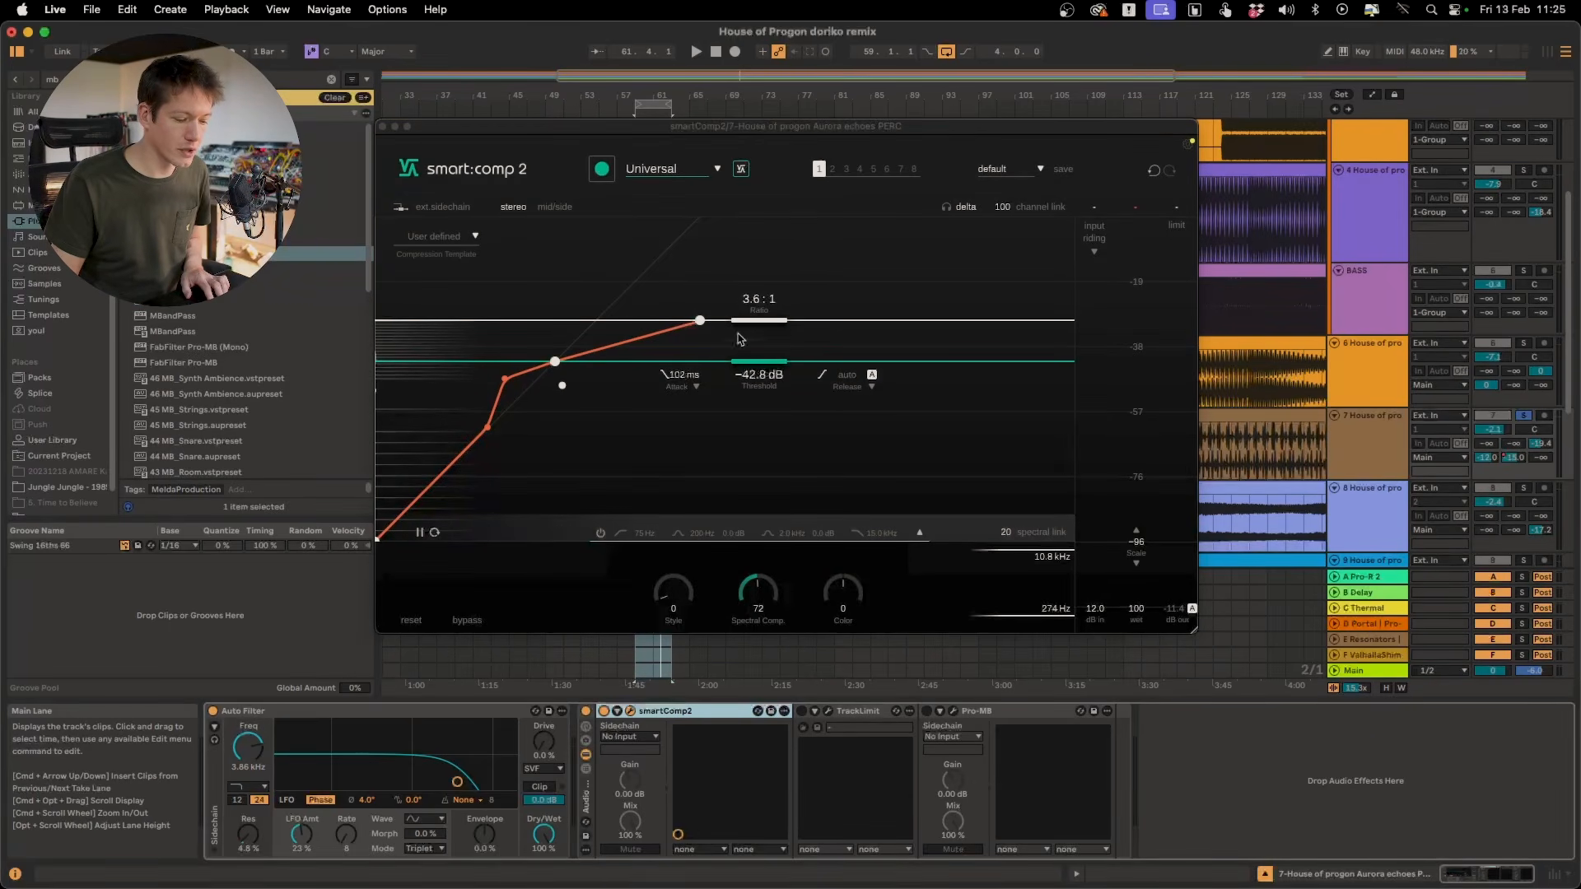
- Play the loop with smartComp2 active and bypassed to compare its effect on the percussion, leaving it switched on
{"action": "key", "text": "space"}
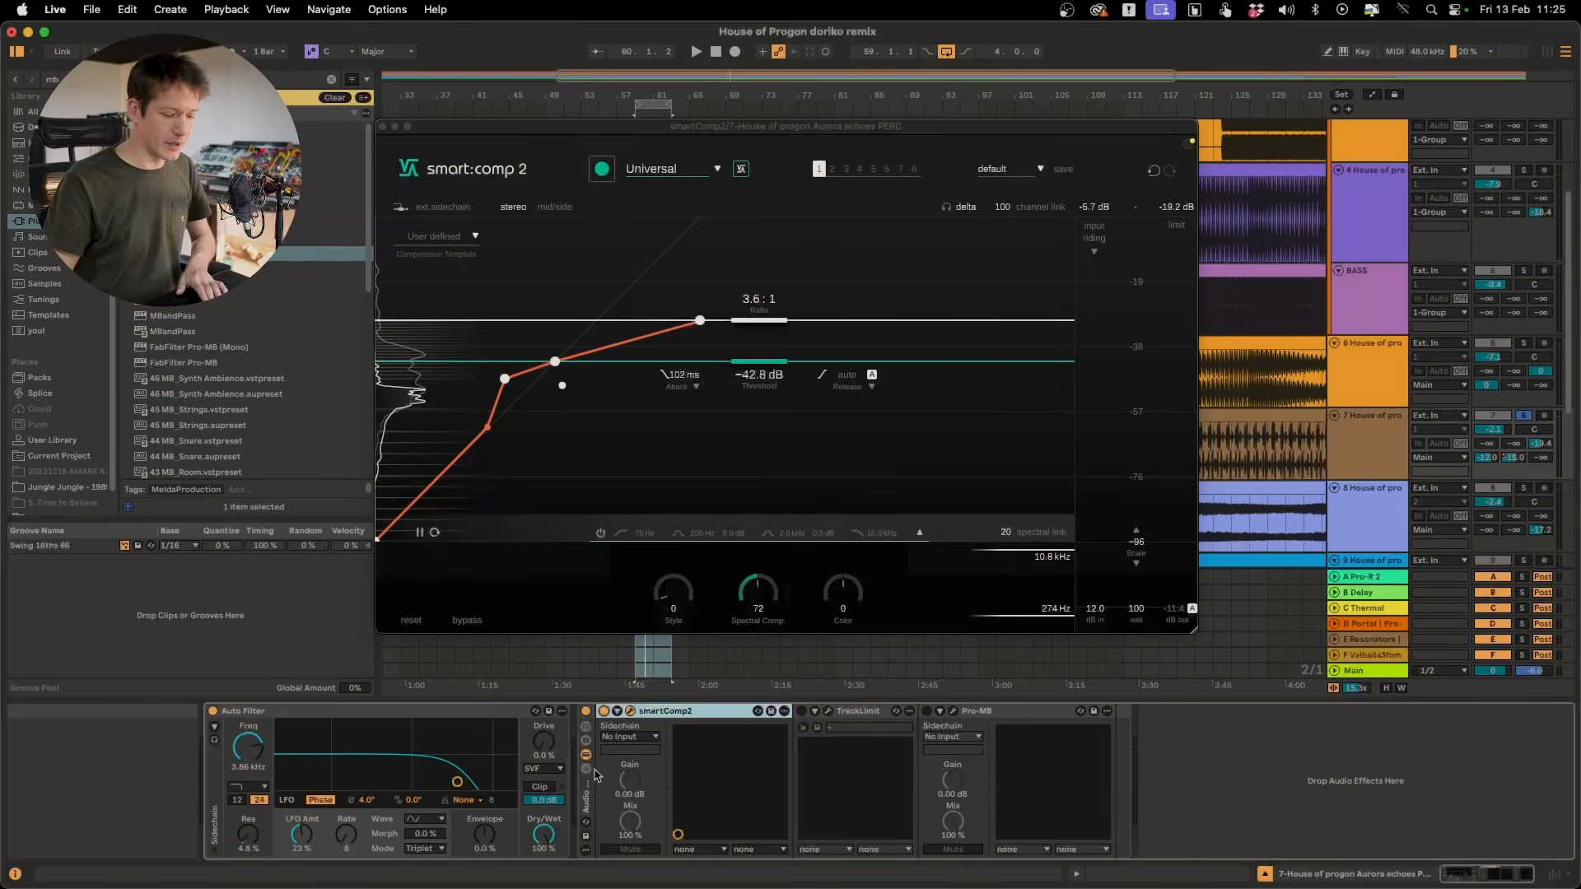
{"action": "left_click", "coordinate": [603, 712]}
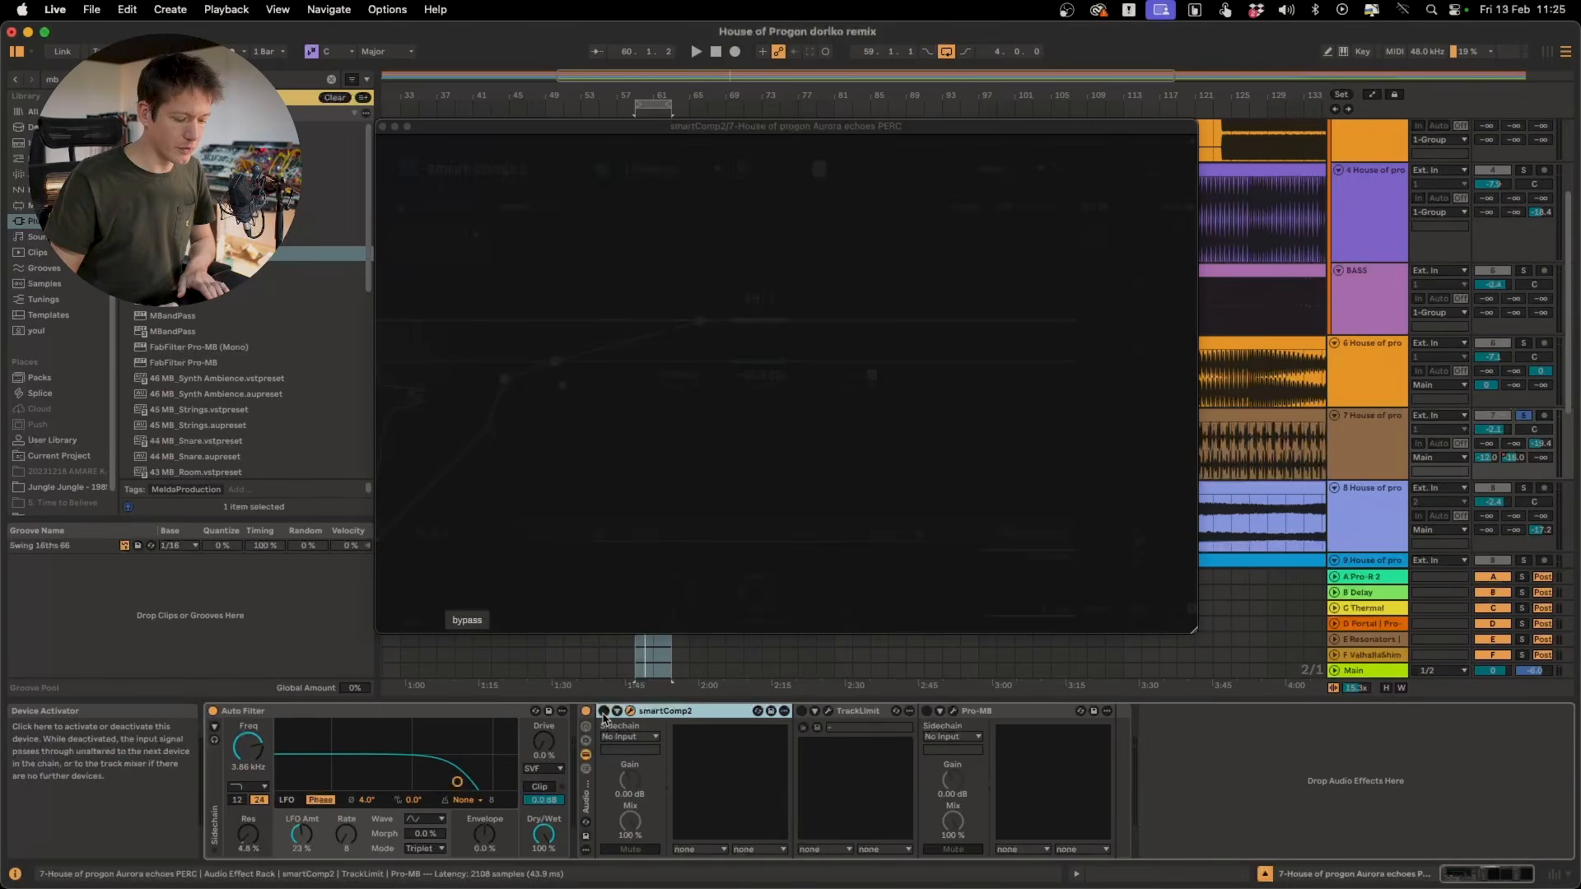
{"action": "key", "text": "space"}
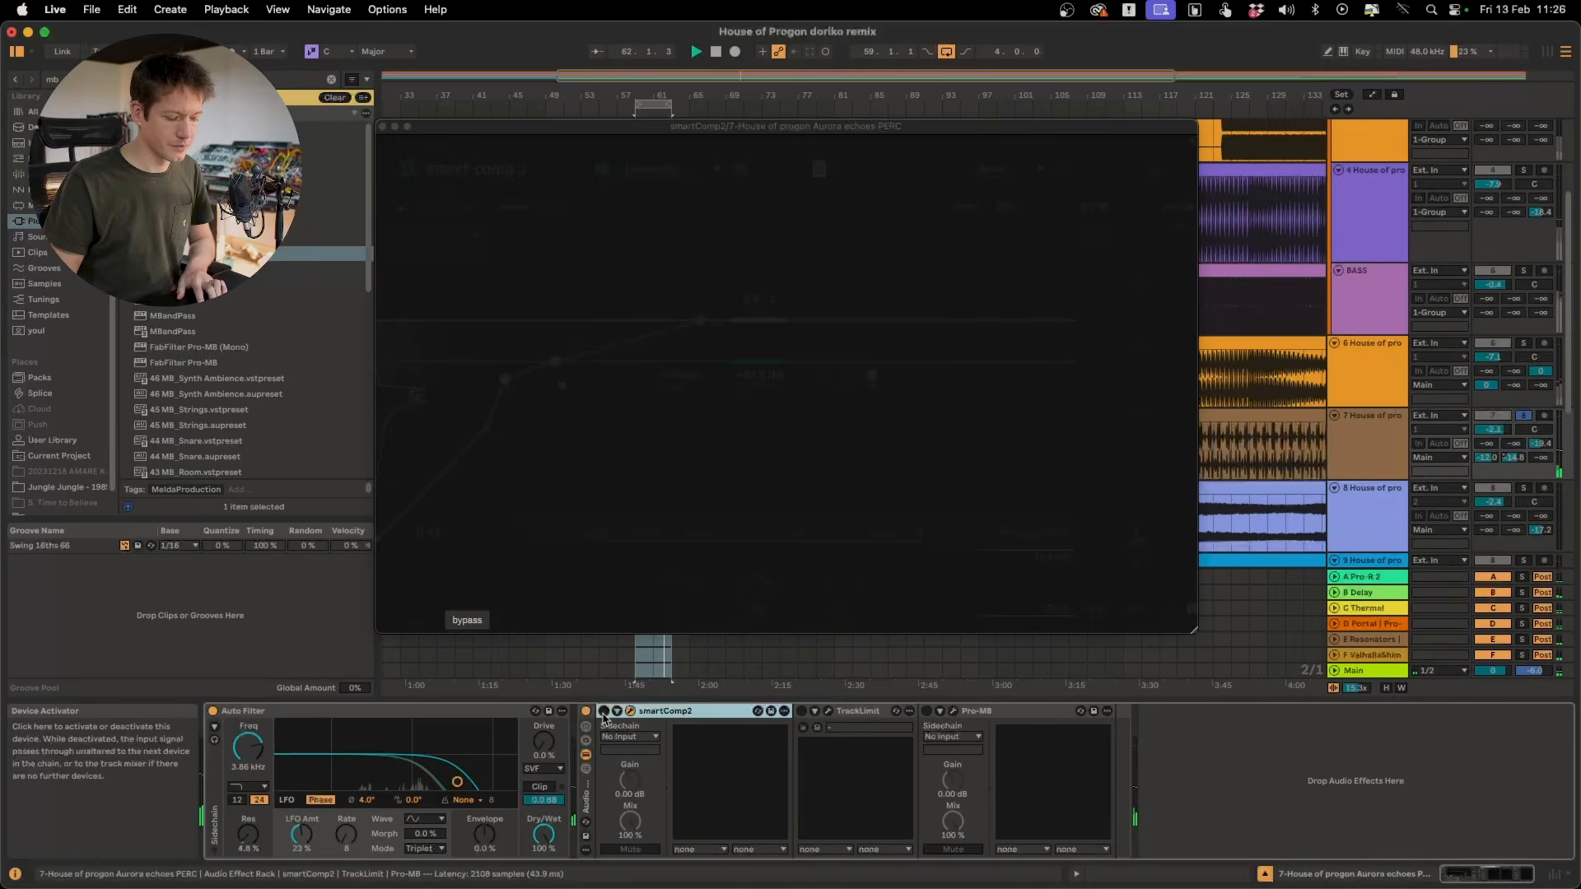
{"action": "left_click", "coordinate": [603, 712]}
{"action": "key", "text": "space"}
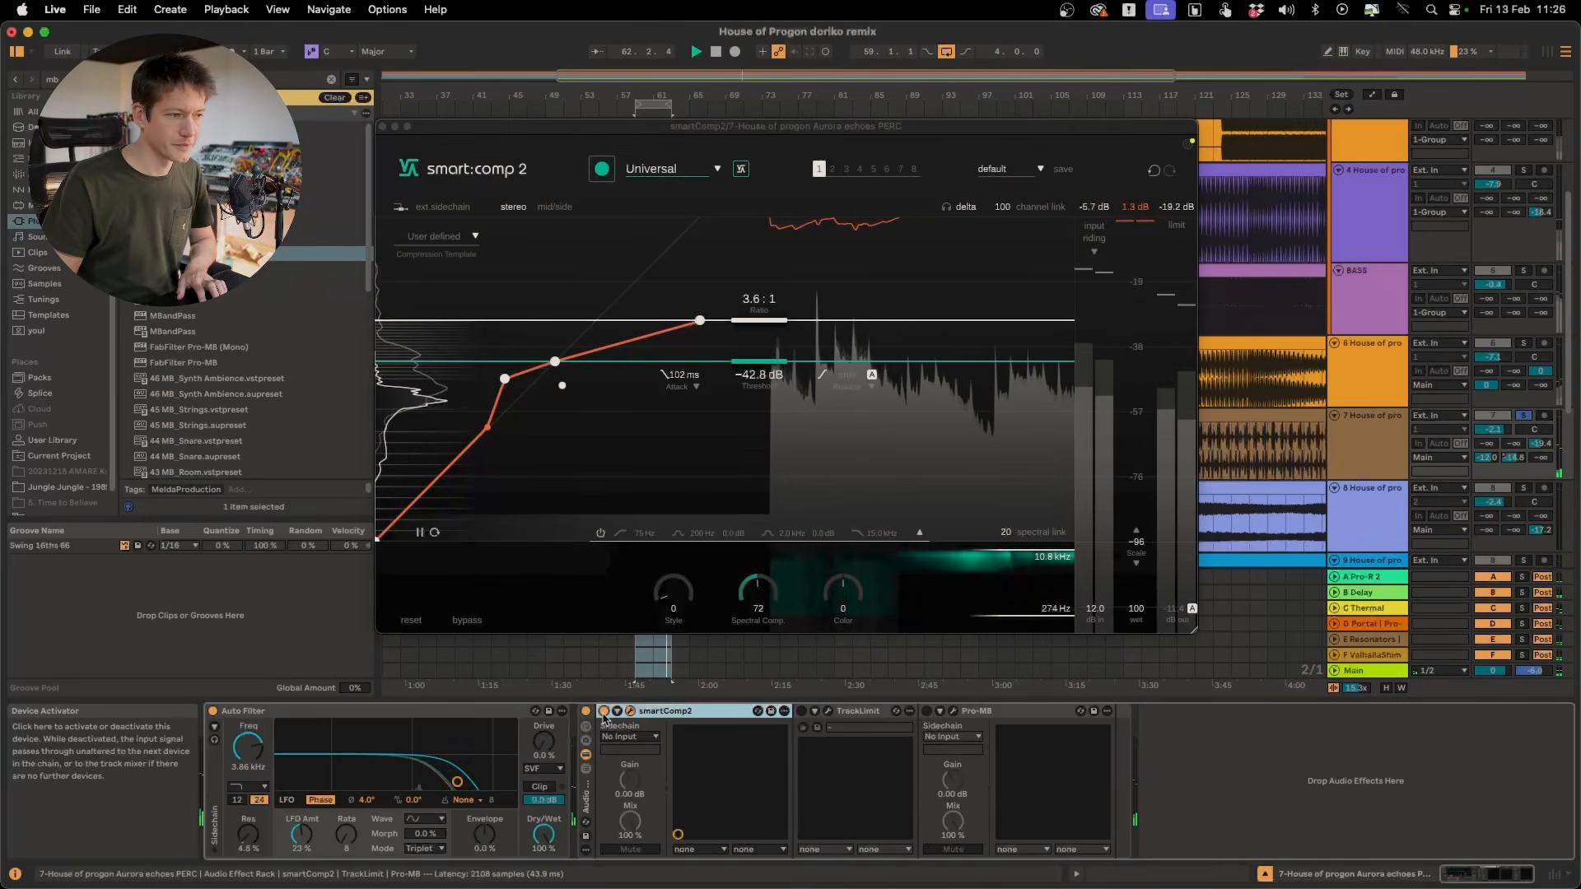
{"action": "key", "text": "space"}
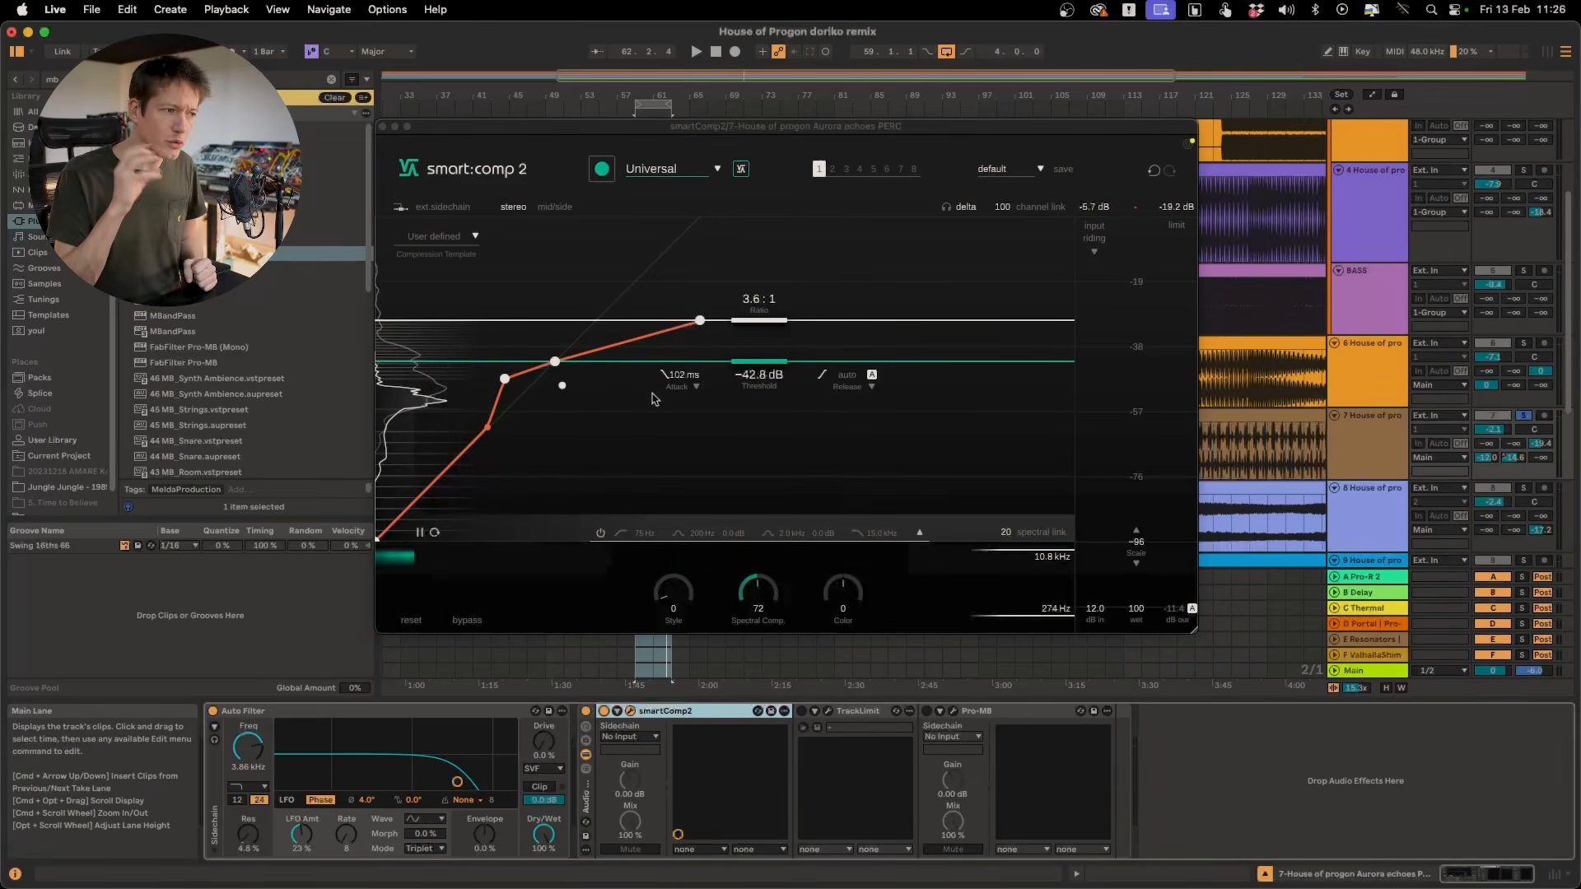
- Open the TrackLimit window with the limiter active and set its style to Aggressive
{"action": "left_click", "coordinate": [828, 712]}
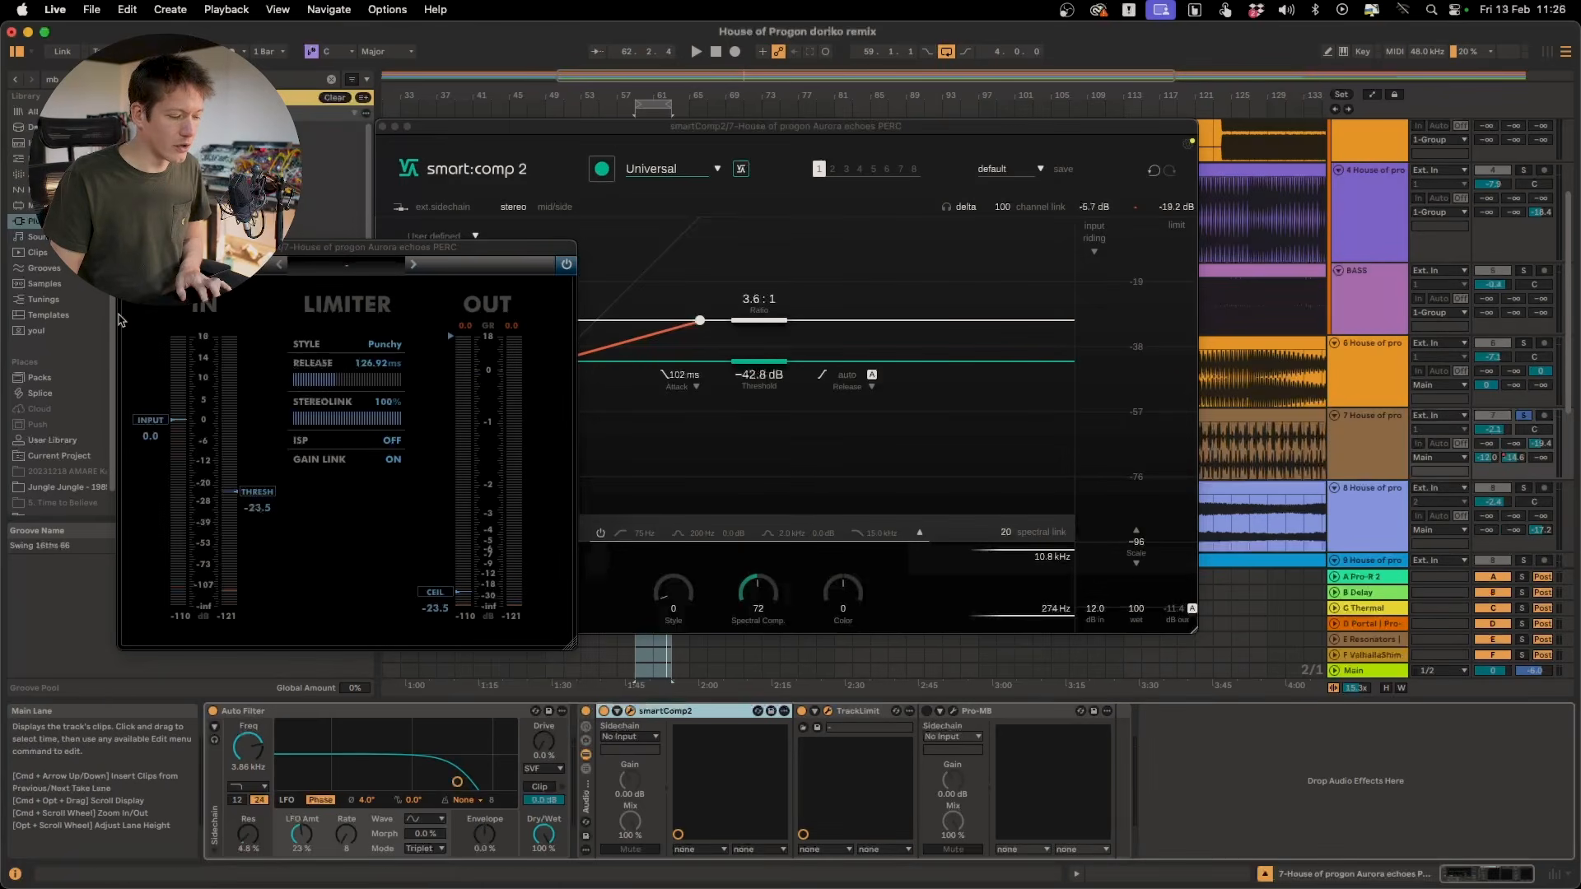
{"action": "left_click_drag", "start_coordinate": [255, 247], "coordinate": [341, 186]}
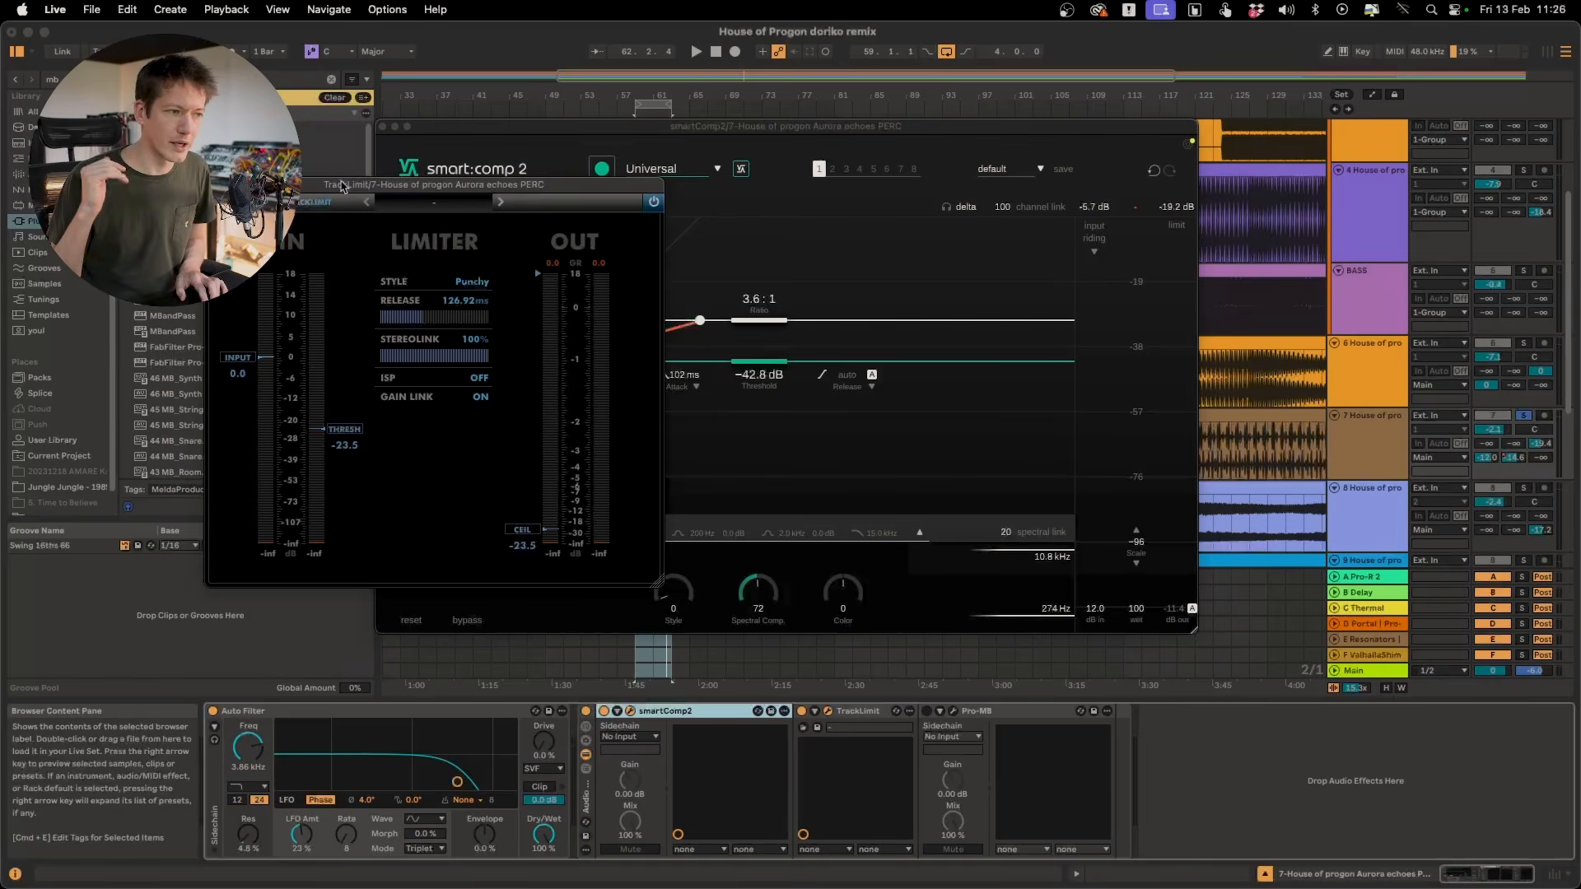
{"action": "left_click", "coordinate": [467, 287]}
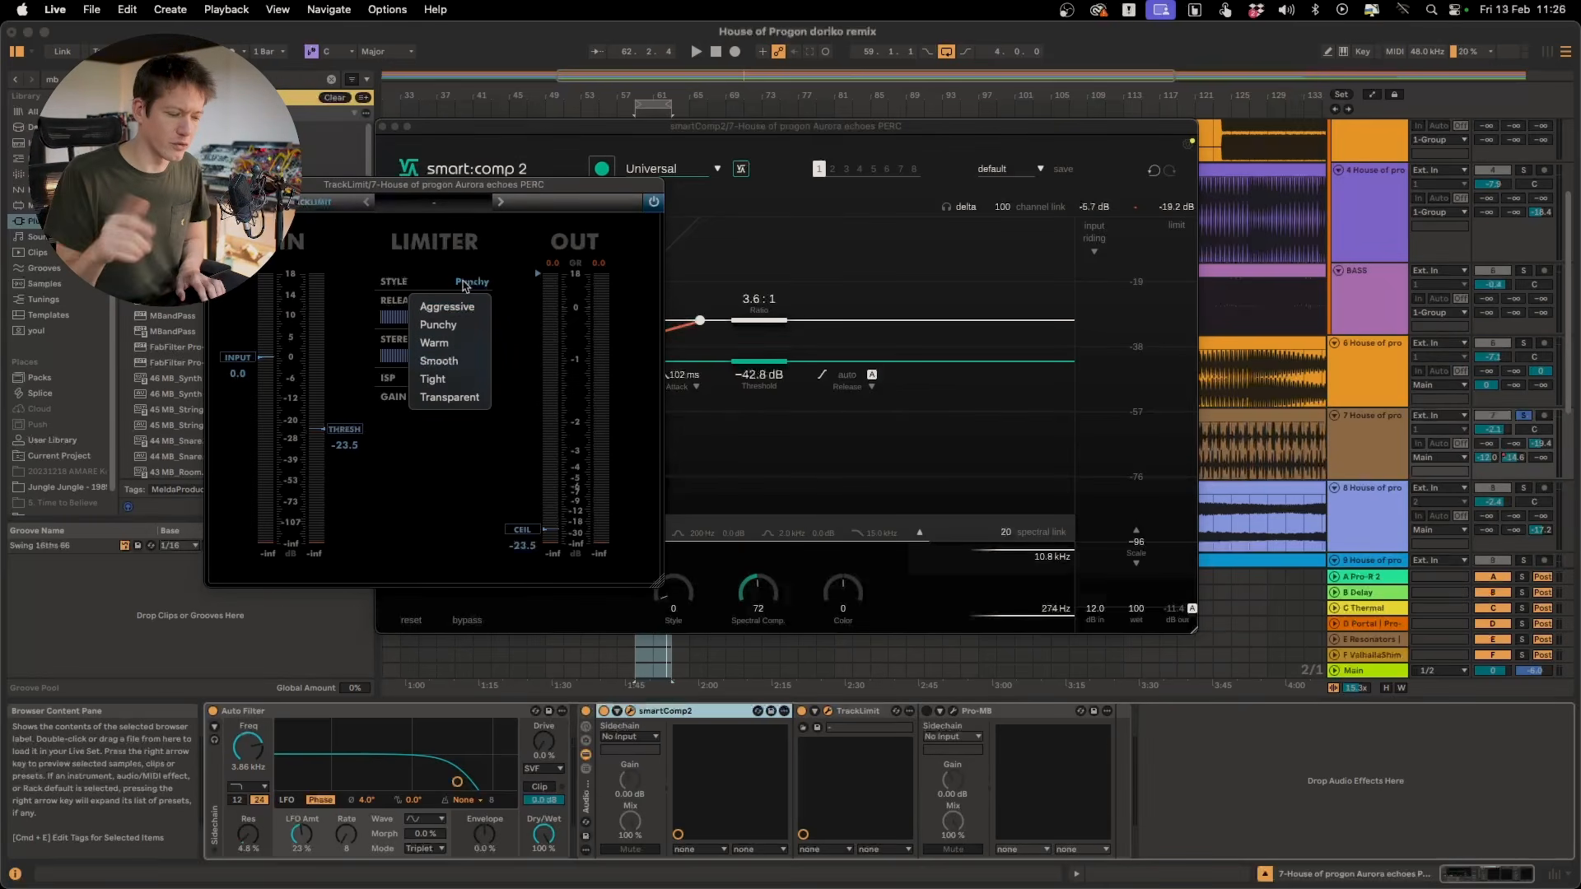
{"action": "left_click", "coordinate": [471, 317]}
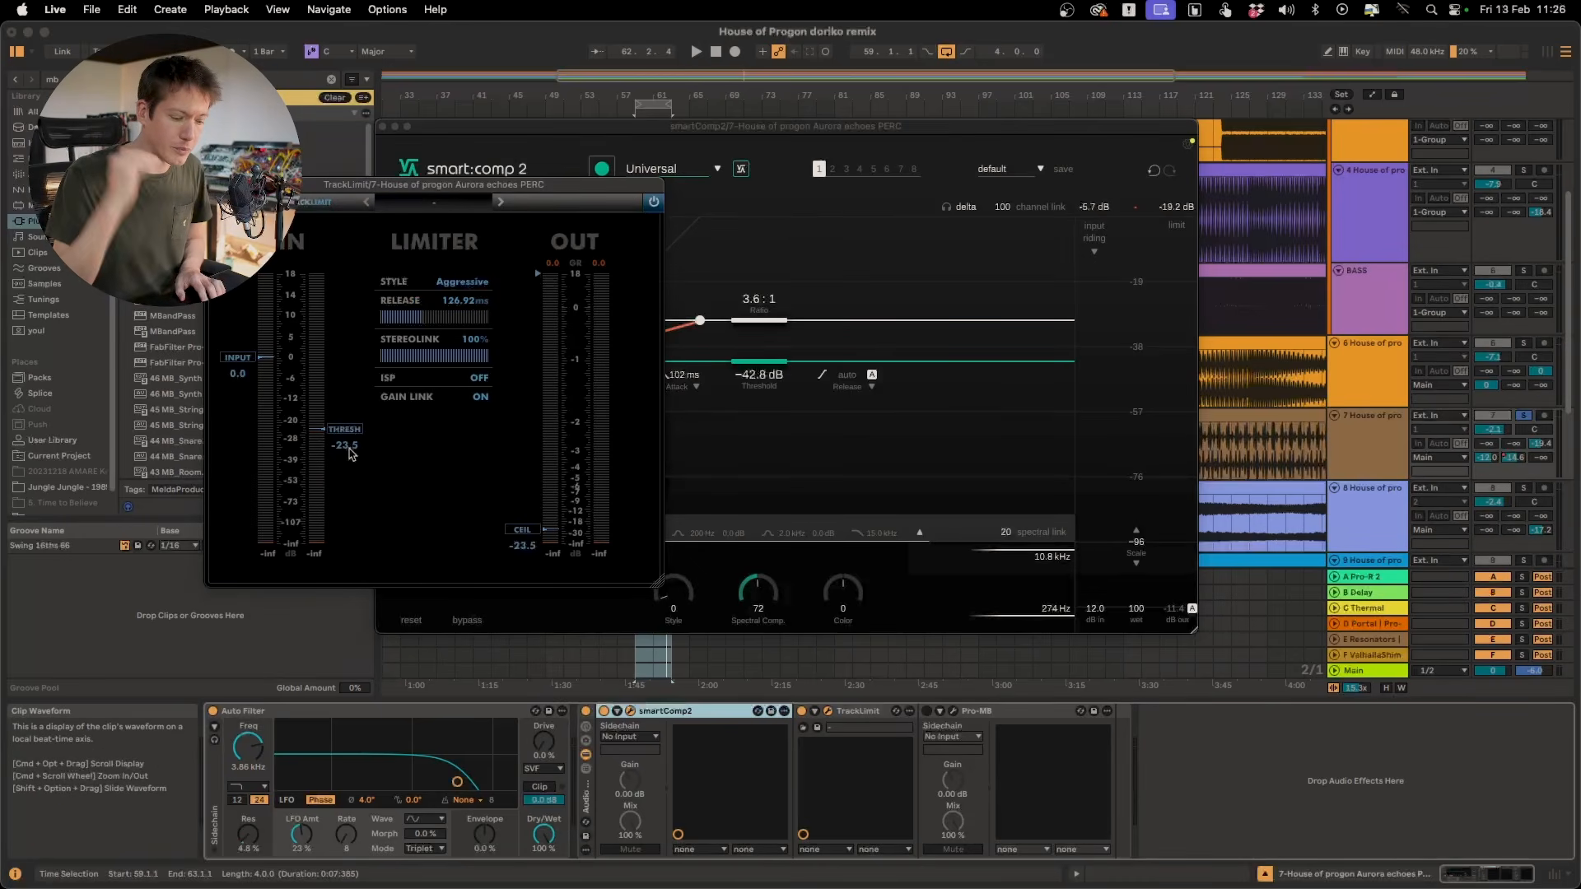
- Compare the percussion loop with TrackLimit bypassed and active in the Aggressive style
{"action": "left_click", "coordinate": [802, 712]}
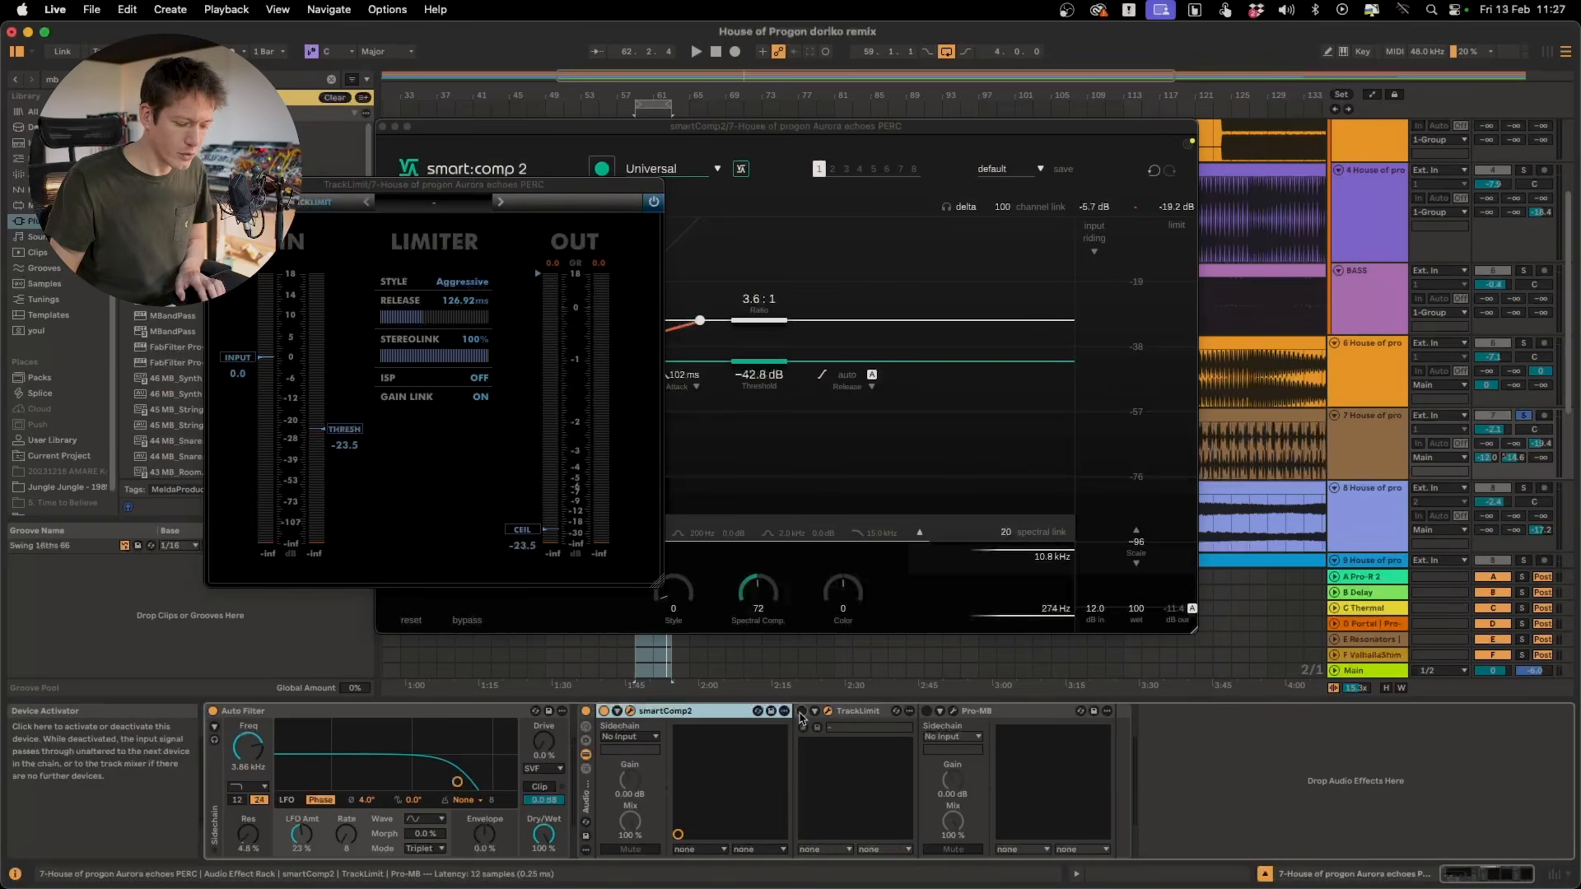
{"action": "key", "text": "space"}
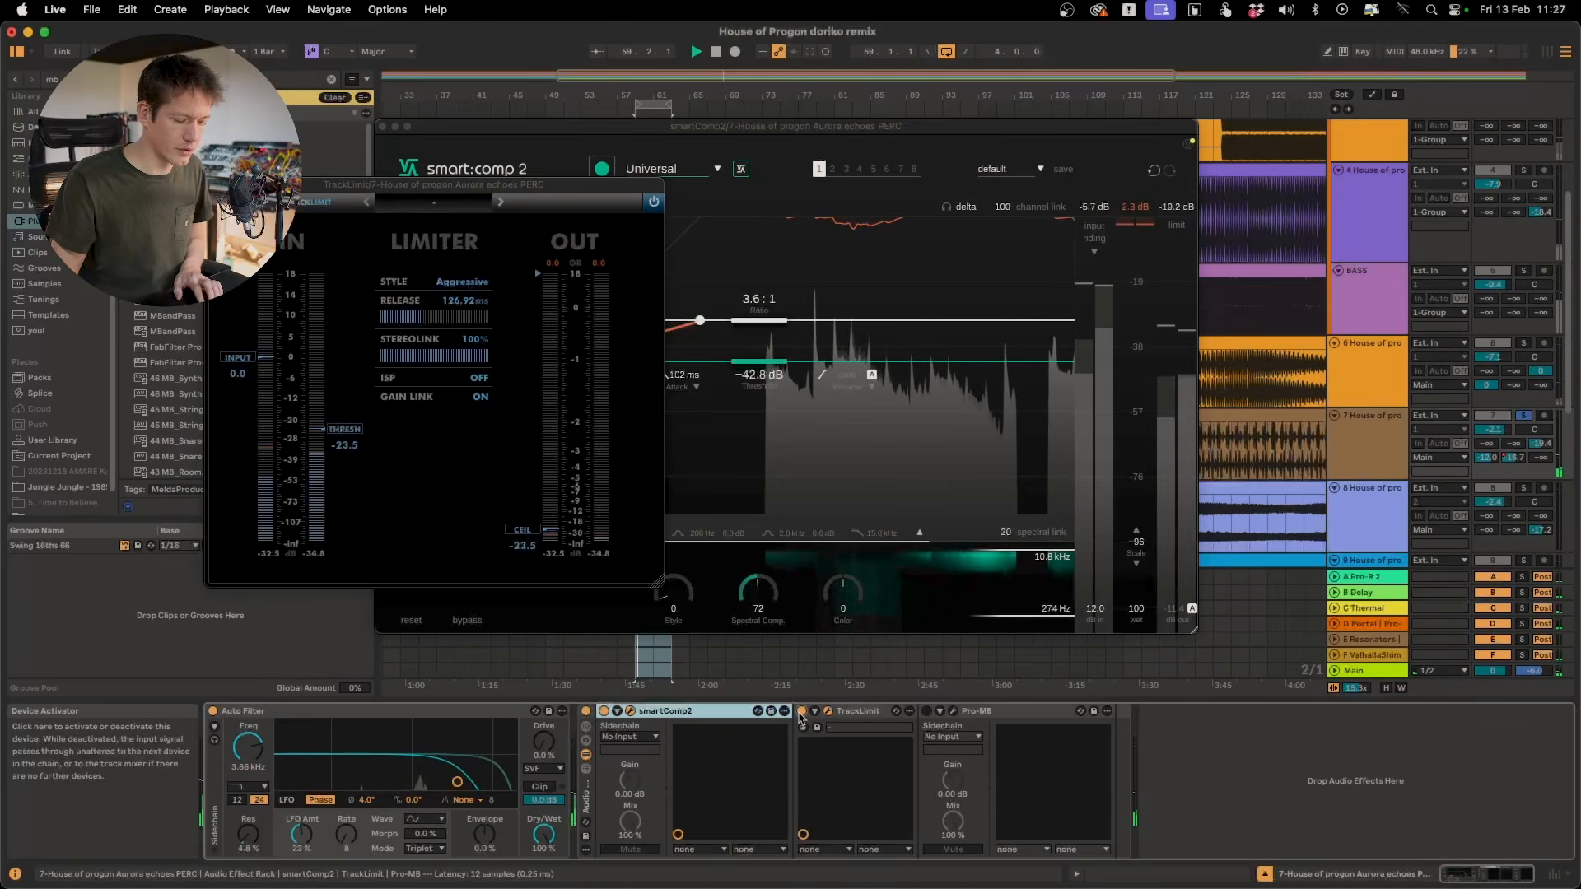
{"action": "left_click", "coordinate": [801, 712]}
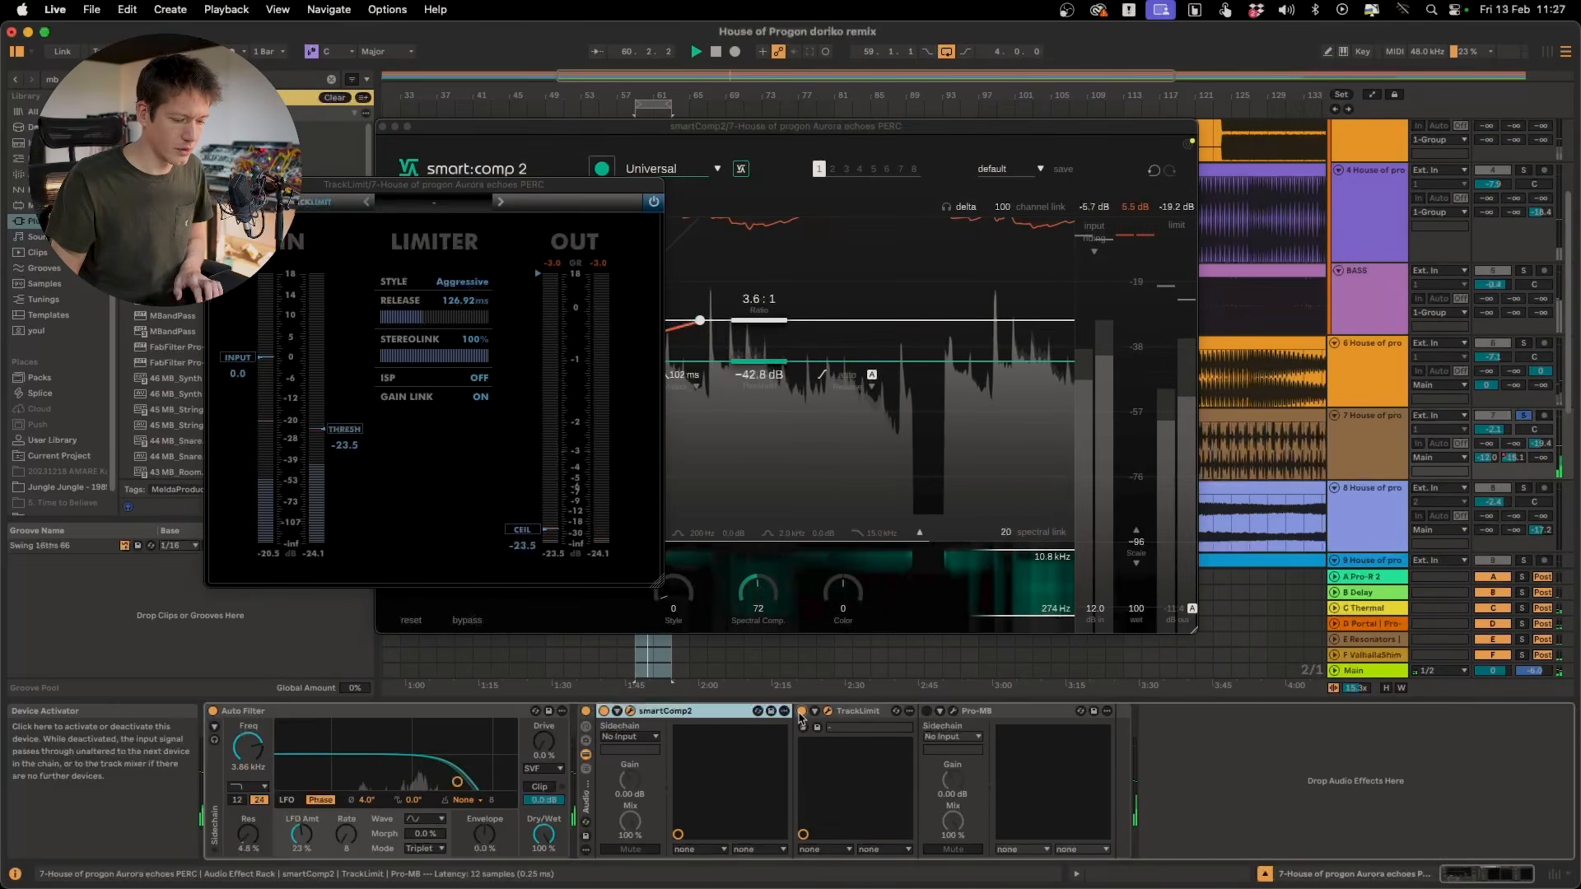
{"action": "key", "text": "space"}
{"action": "key", "text": "space"}
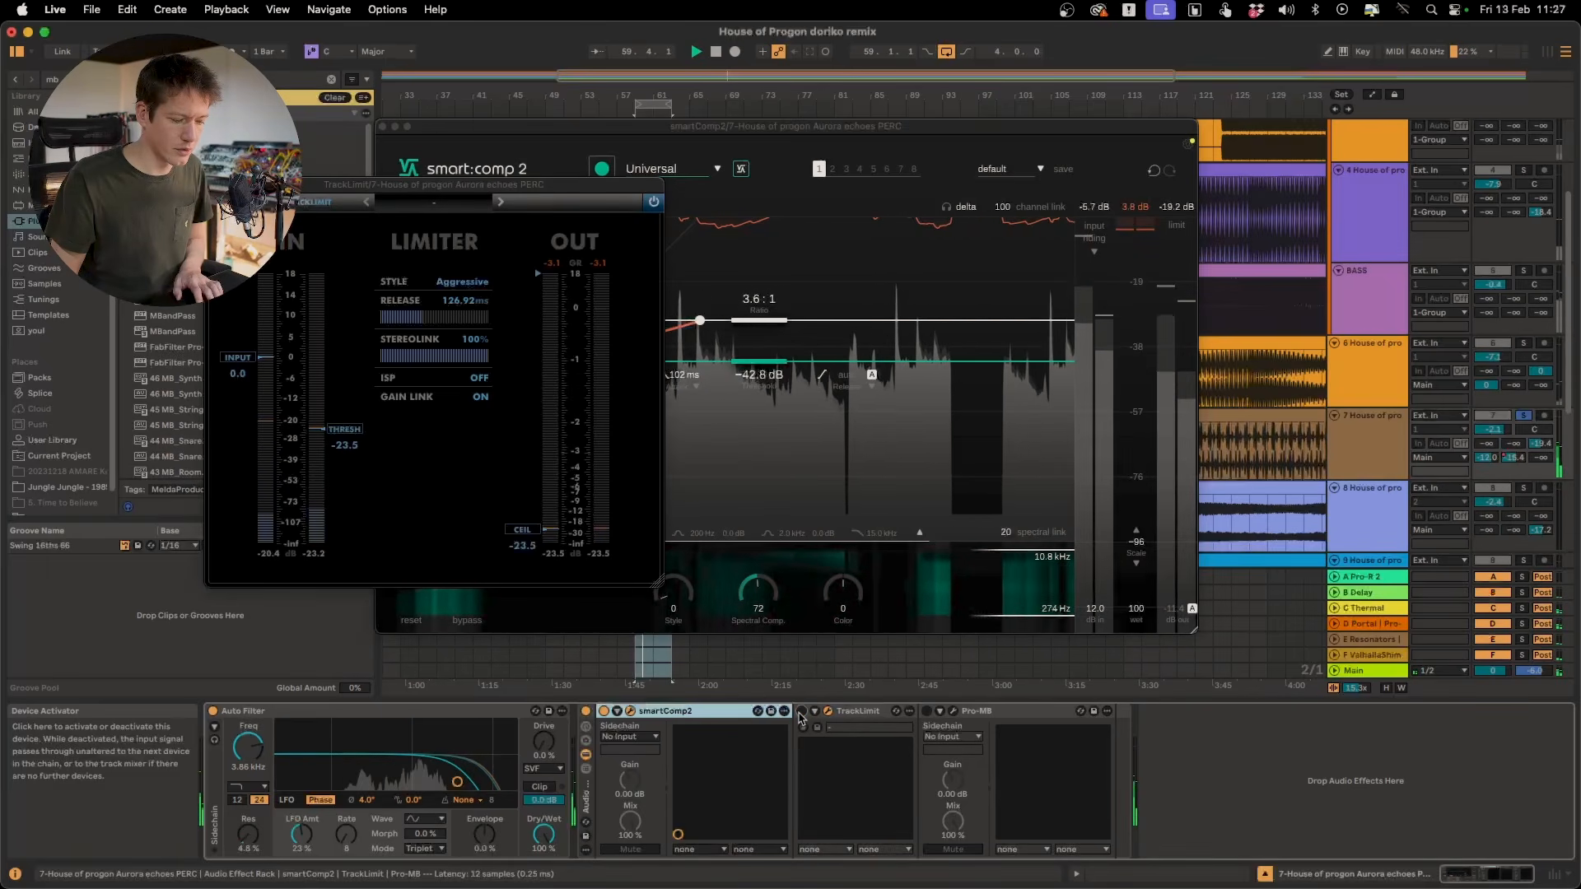
{"action": "left_click", "coordinate": [801, 713]}
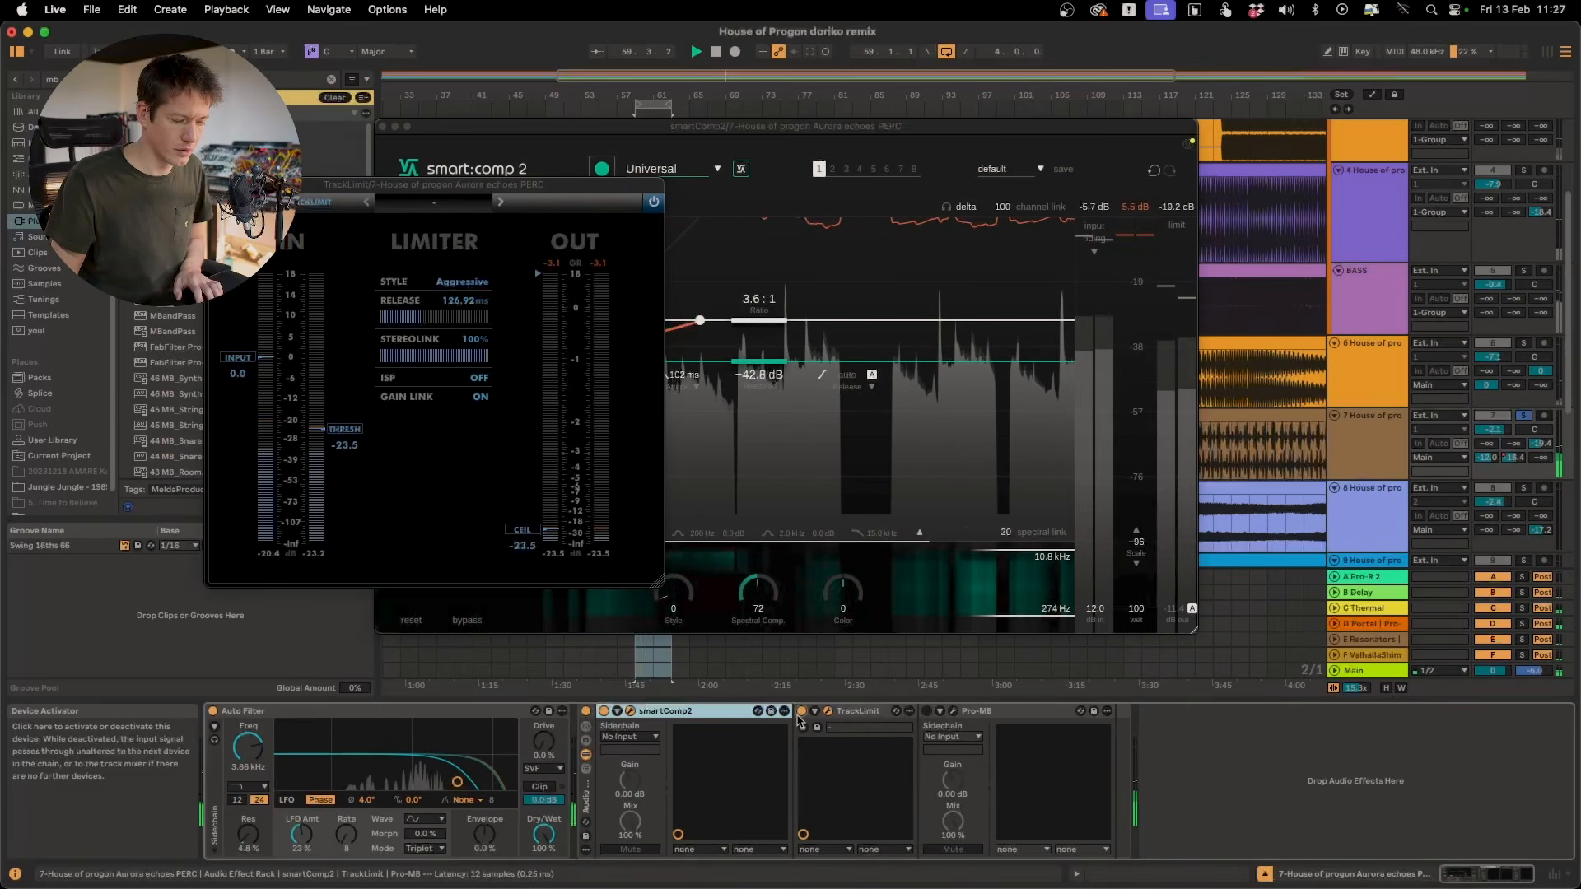
- Set the TrackLimit style to Punchy and compare the loop with the limiter active and bypassed
{"action": "left_click", "coordinate": [462, 282]}
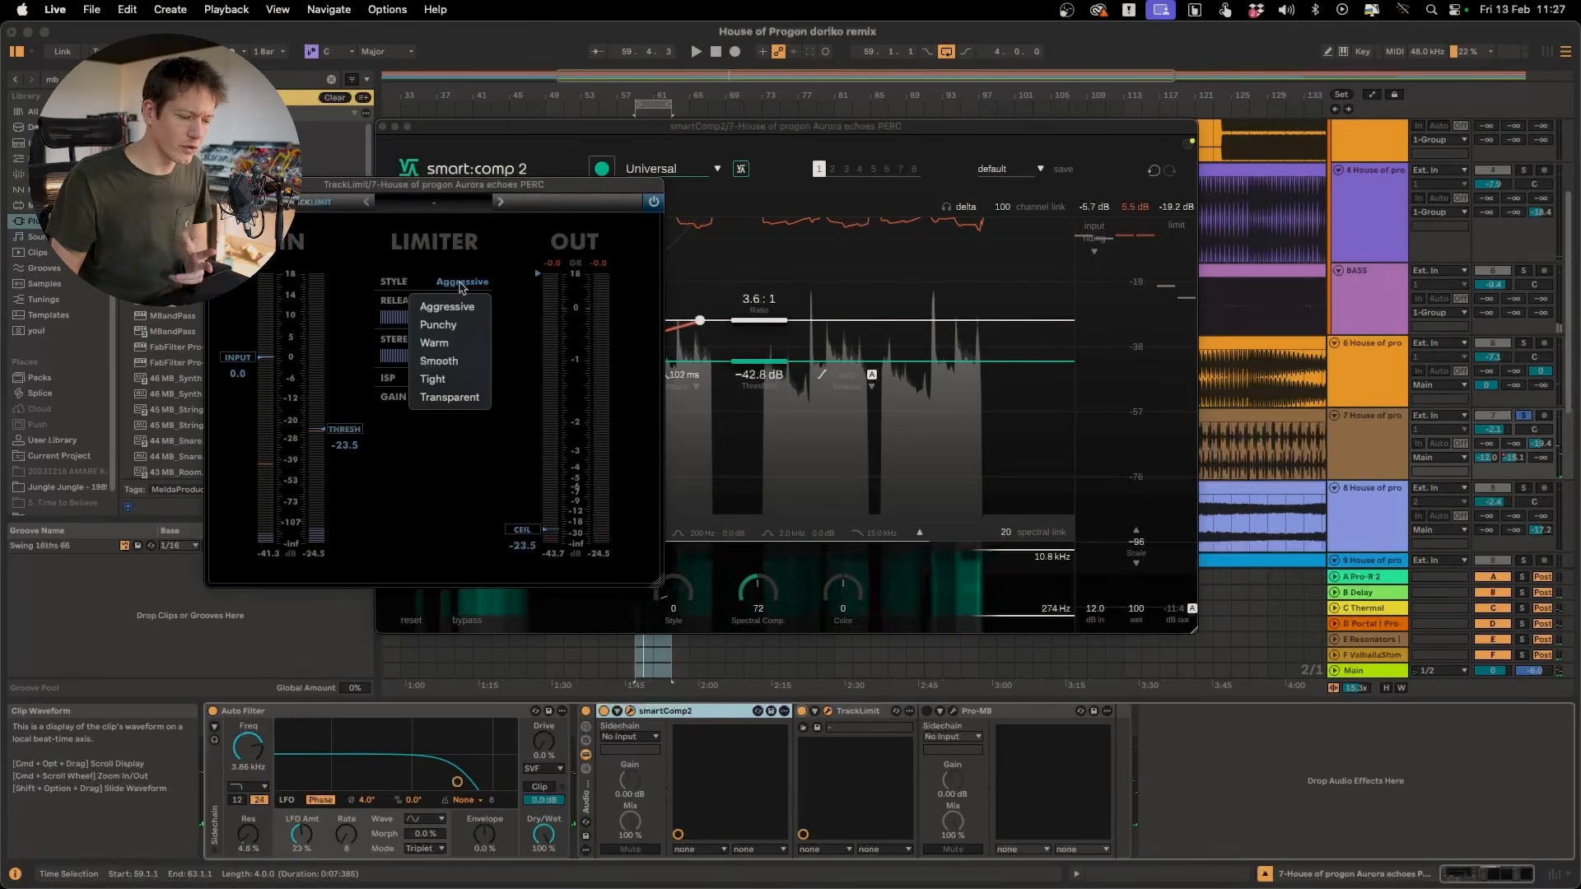
{"action": "left_click", "coordinate": [449, 325]}
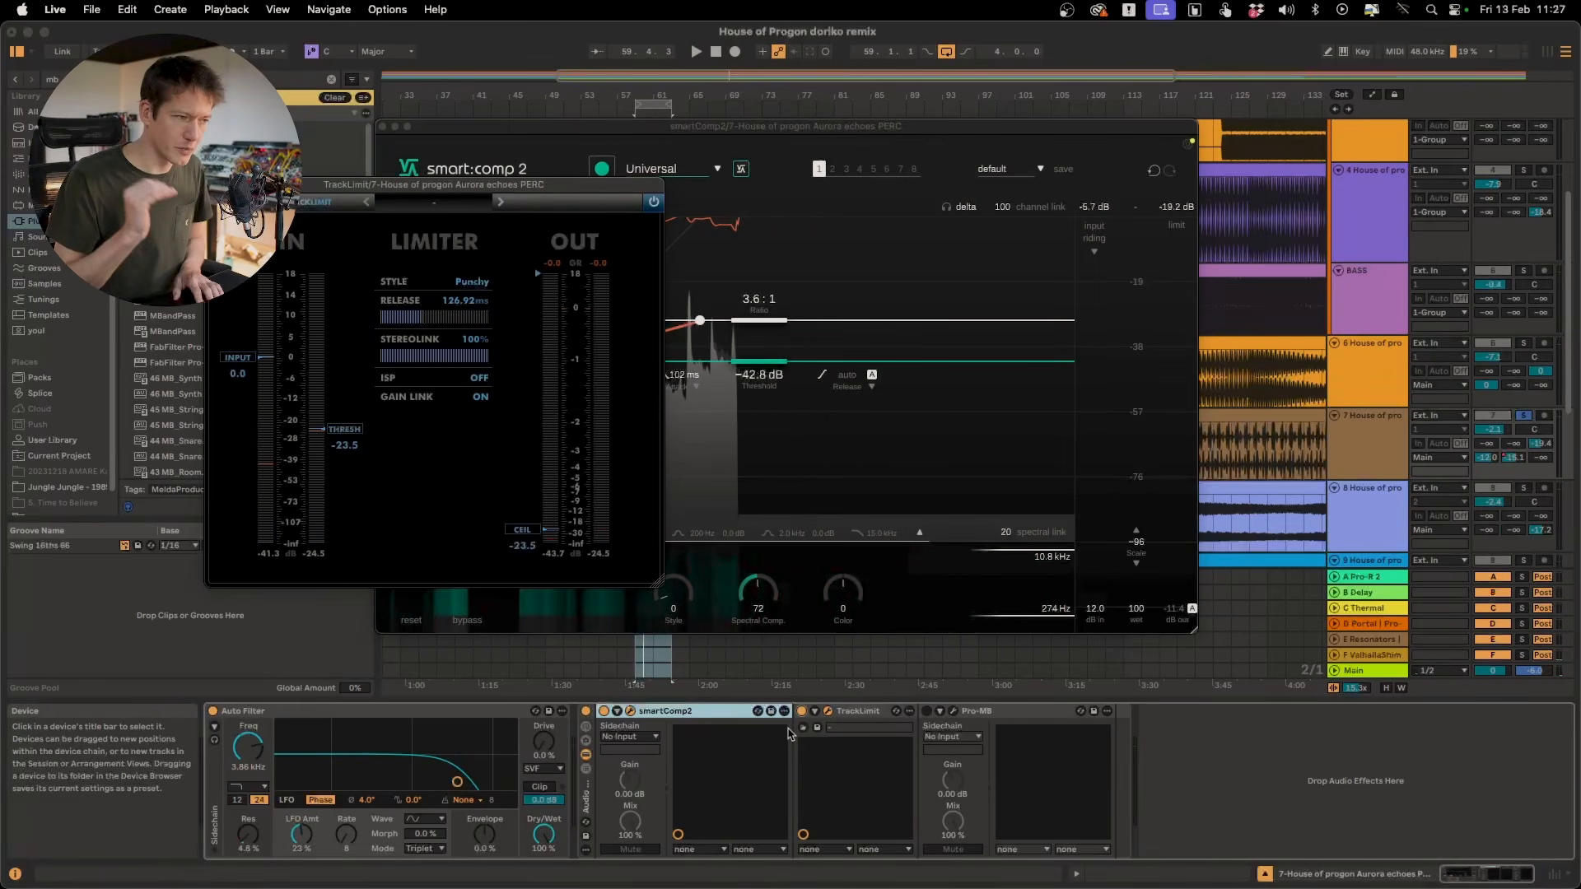
{"action": "key", "text": "space"}
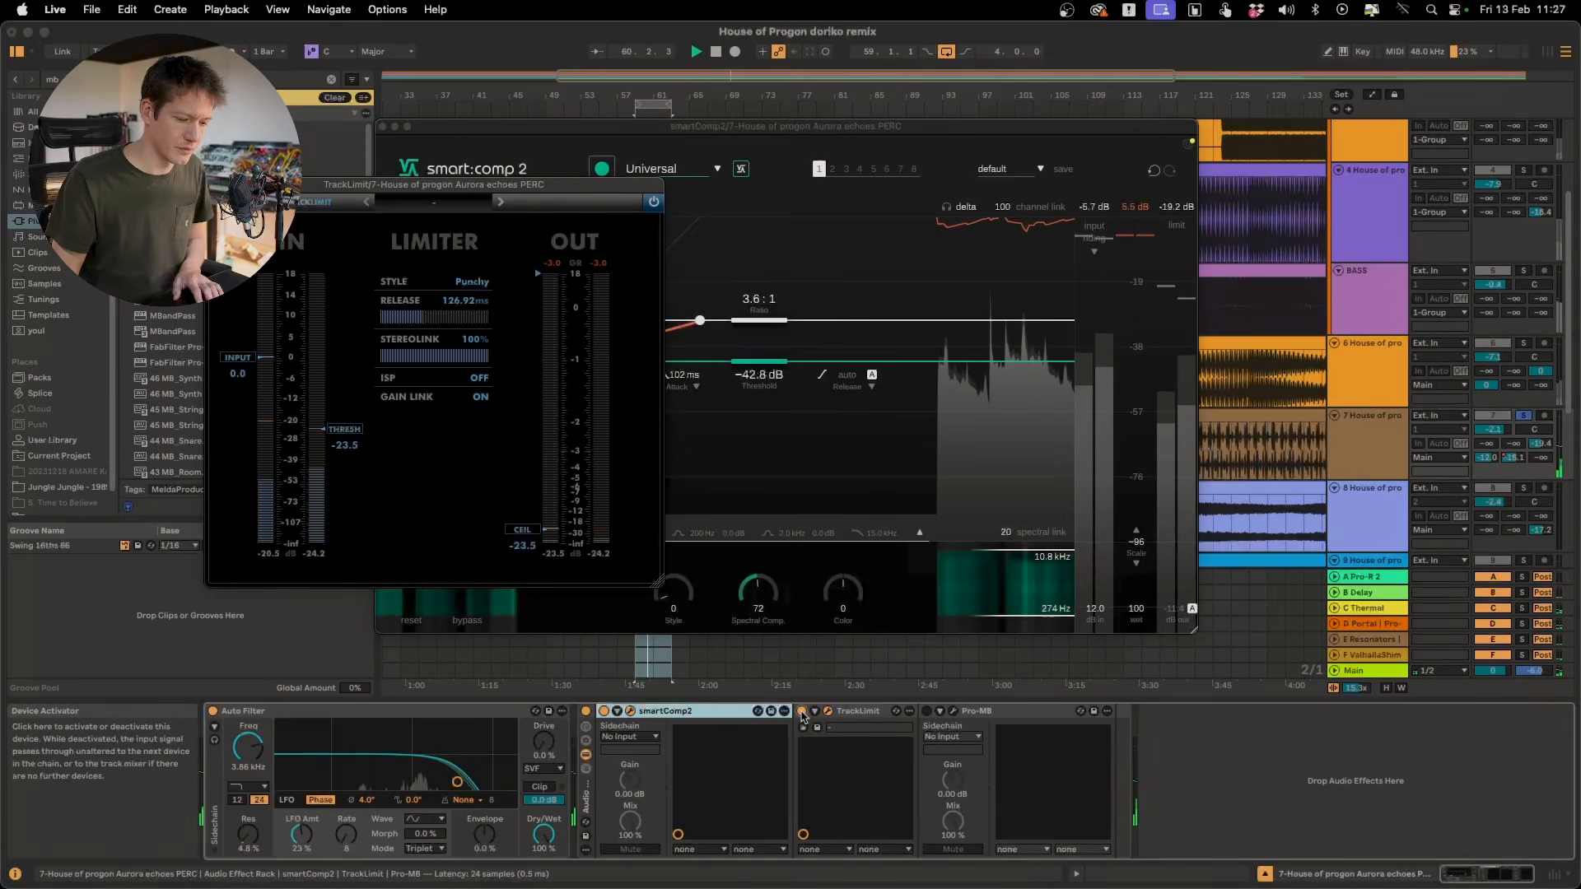
{"action": "left_click", "coordinate": [802, 713]}
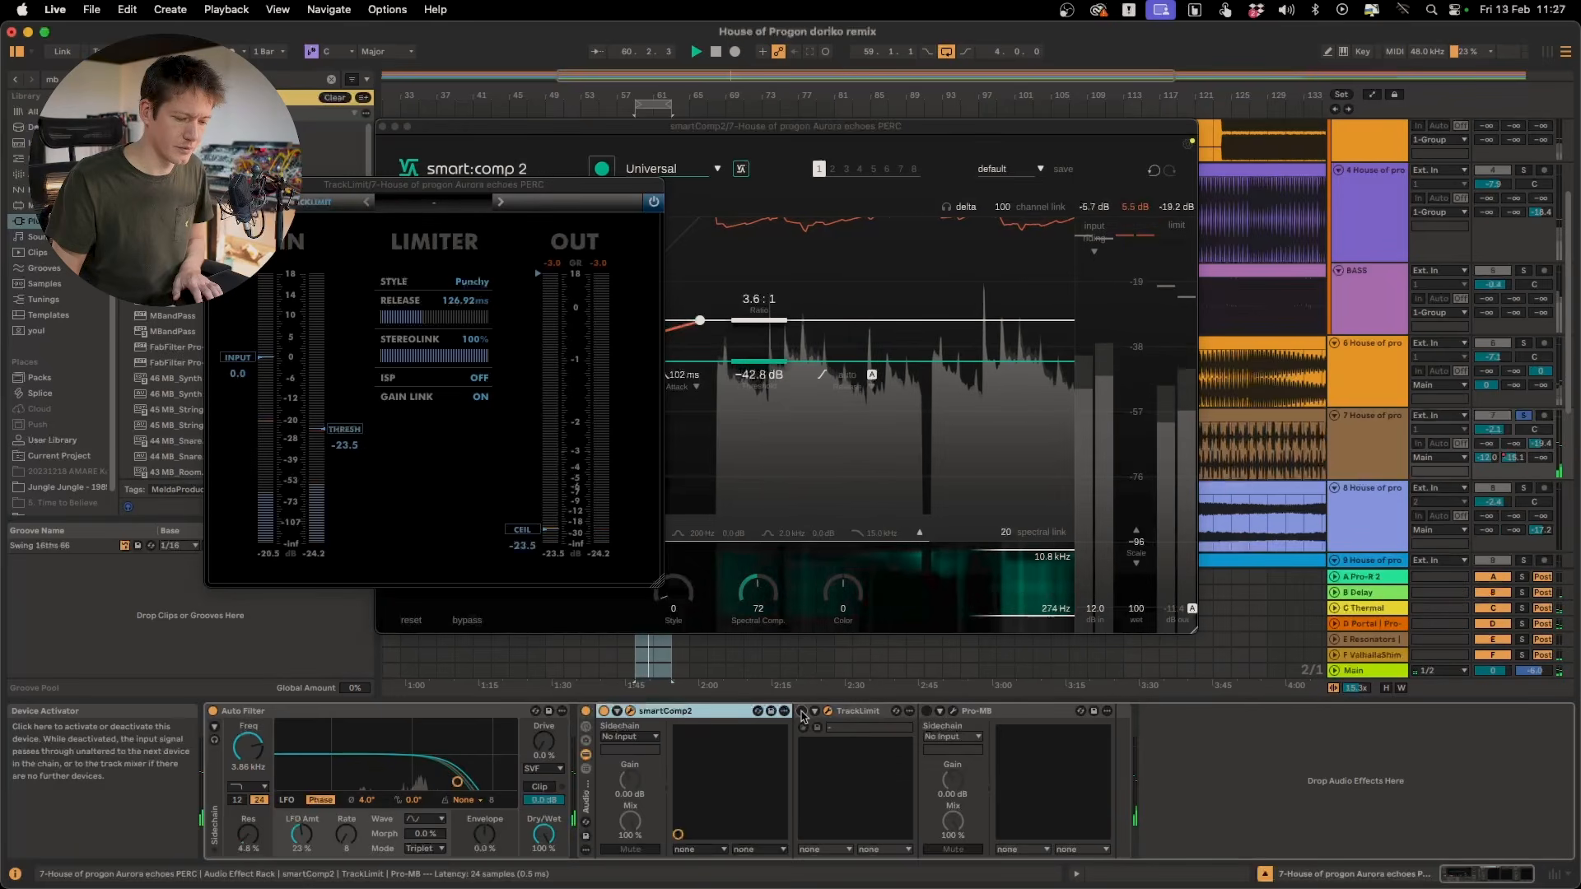
{"action": "left_click", "coordinate": [802, 713]}
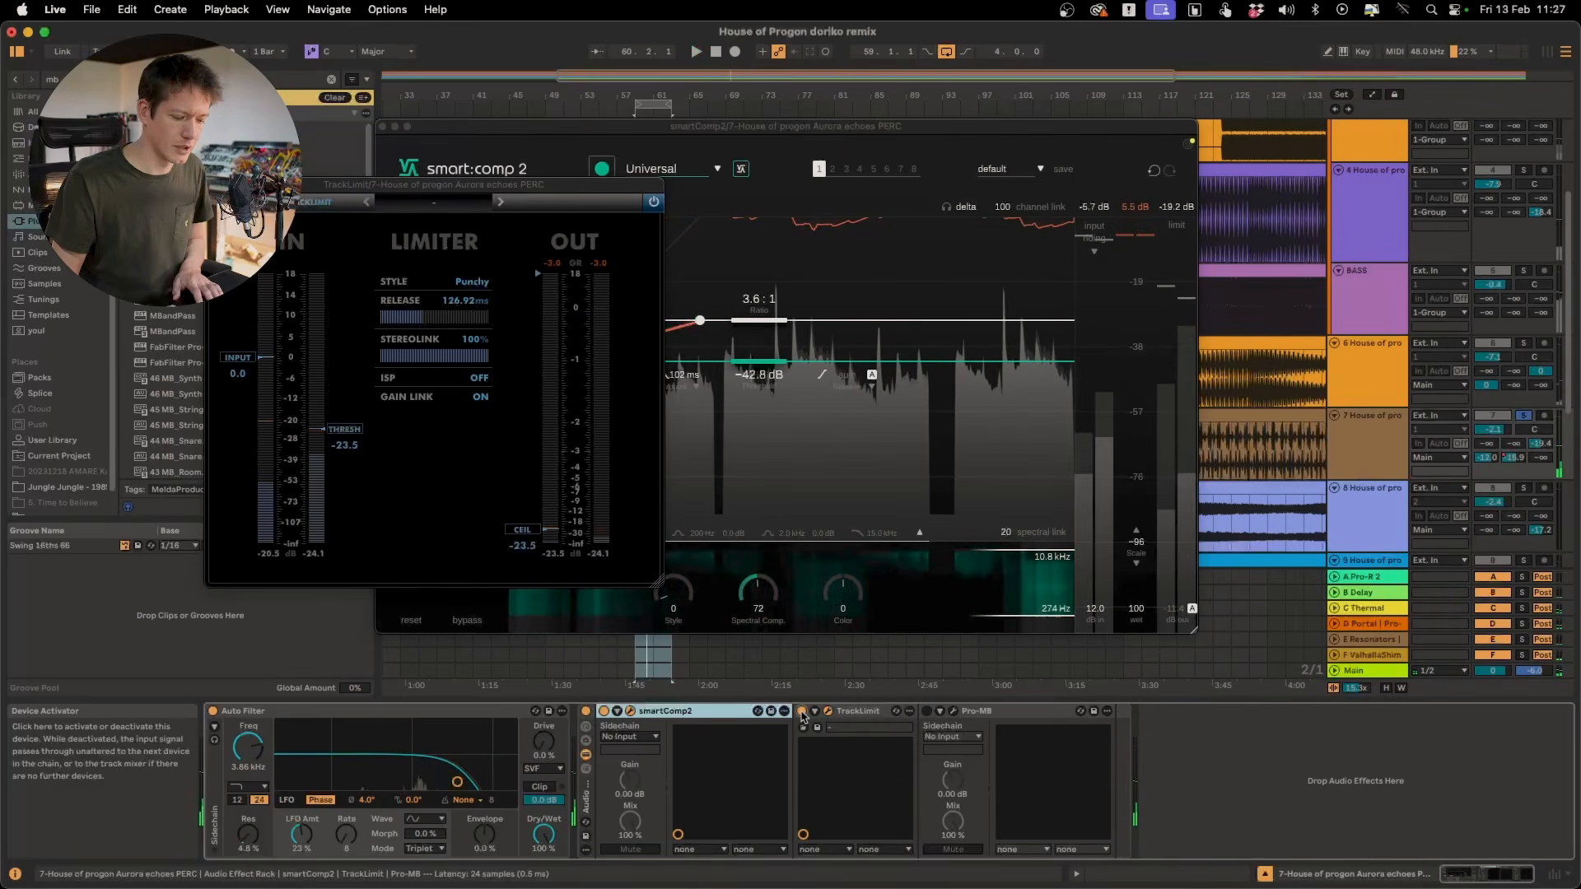
- Play the loop with the whole effect rack bypassed and active to compare the combined compression and limiting
{"action": "left_click", "coordinate": [587, 713]}
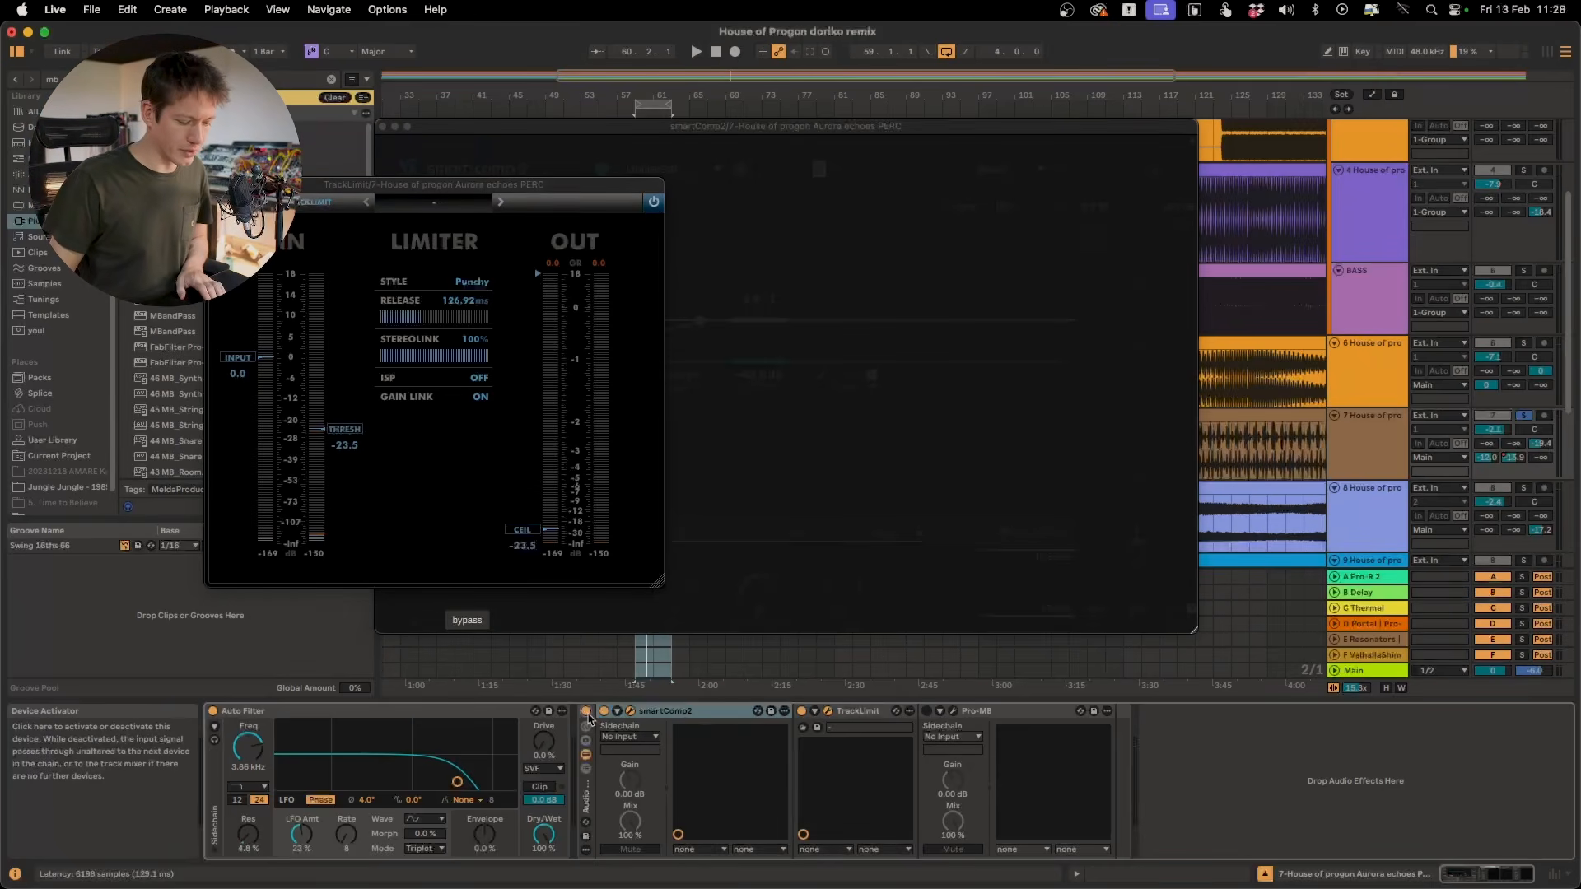
{"action": "left_click", "coordinate": [585, 712]}
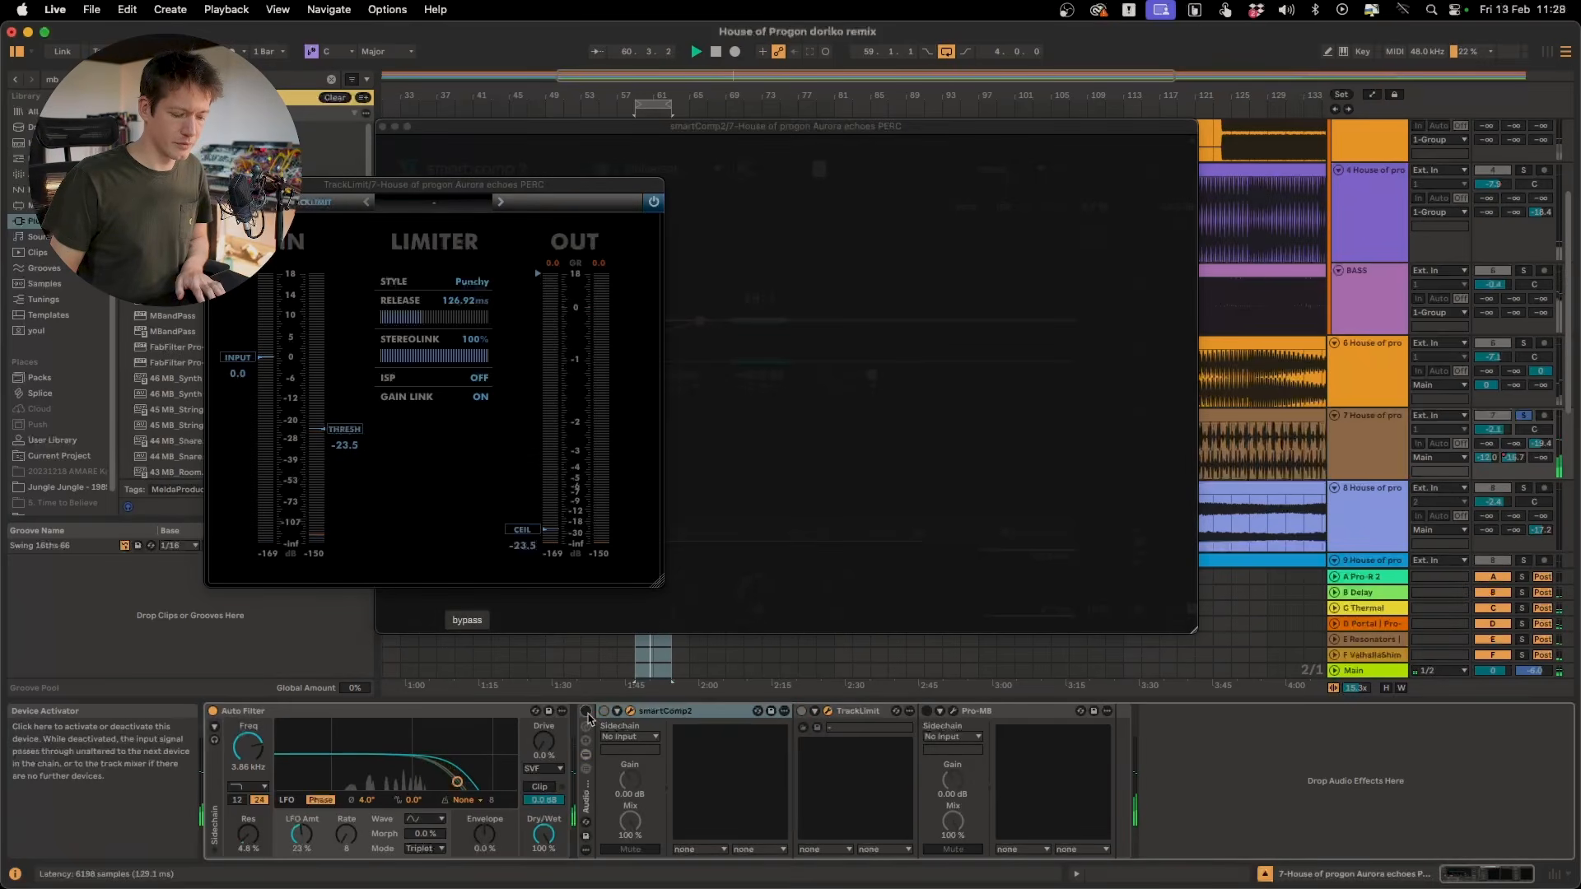
{"action": "key", "text": "space"}
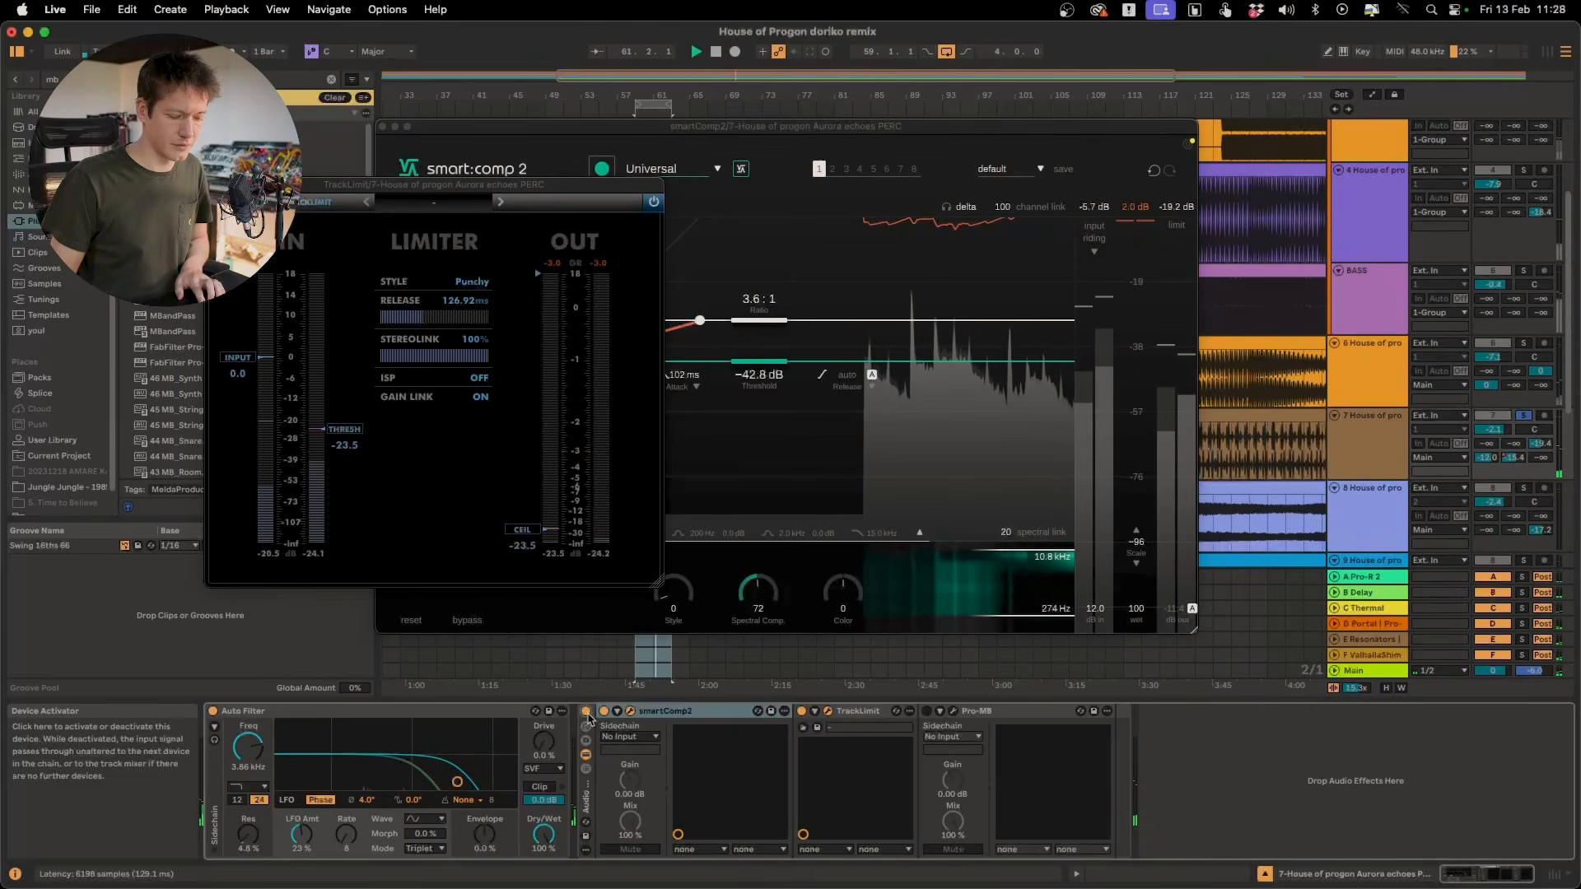
{"action": "key", "text": "space"}
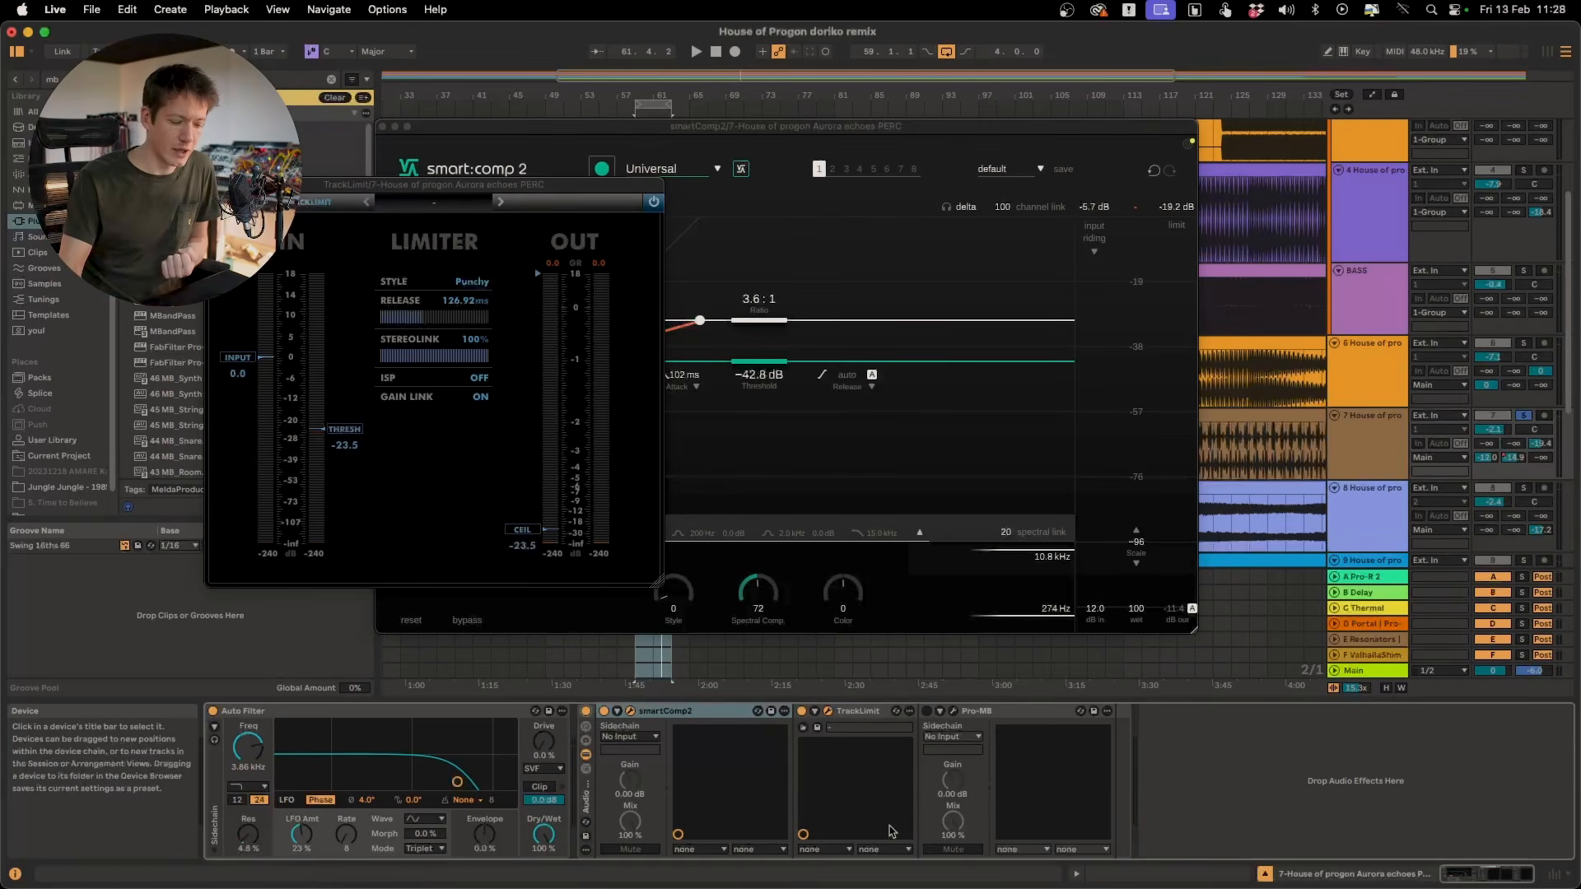
- Bring the smartComp2 window forward, then activate Pro-MB and open its multiband compressor window
{"action": "left_click", "coordinate": [631, 711]}
{"action": "left_click", "coordinate": [631, 711]}
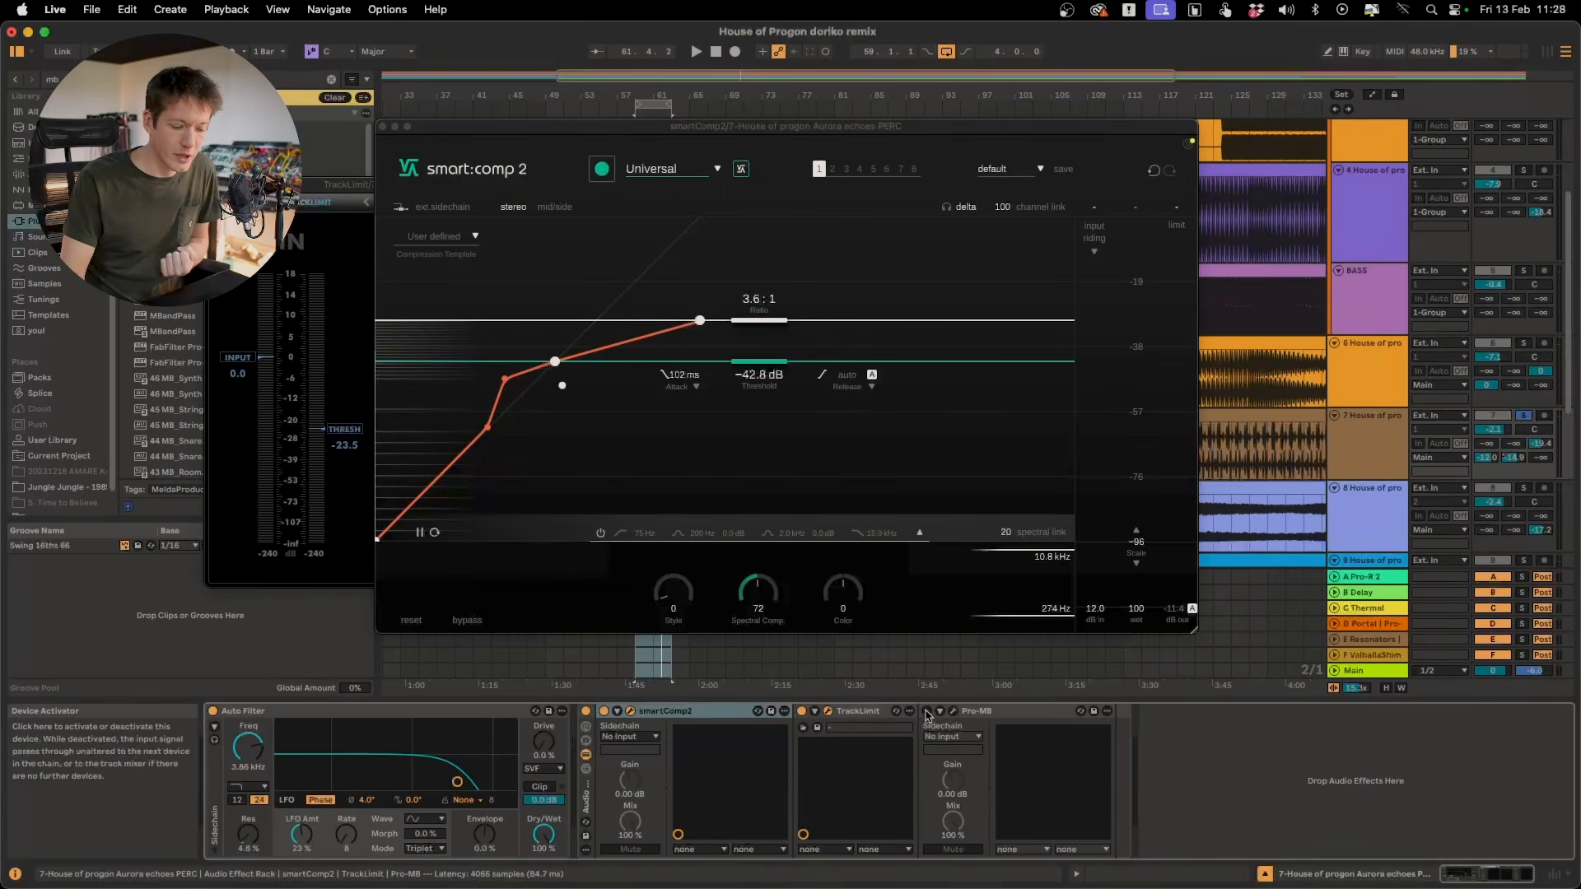
{"action": "left_click", "coordinate": [954, 713]}
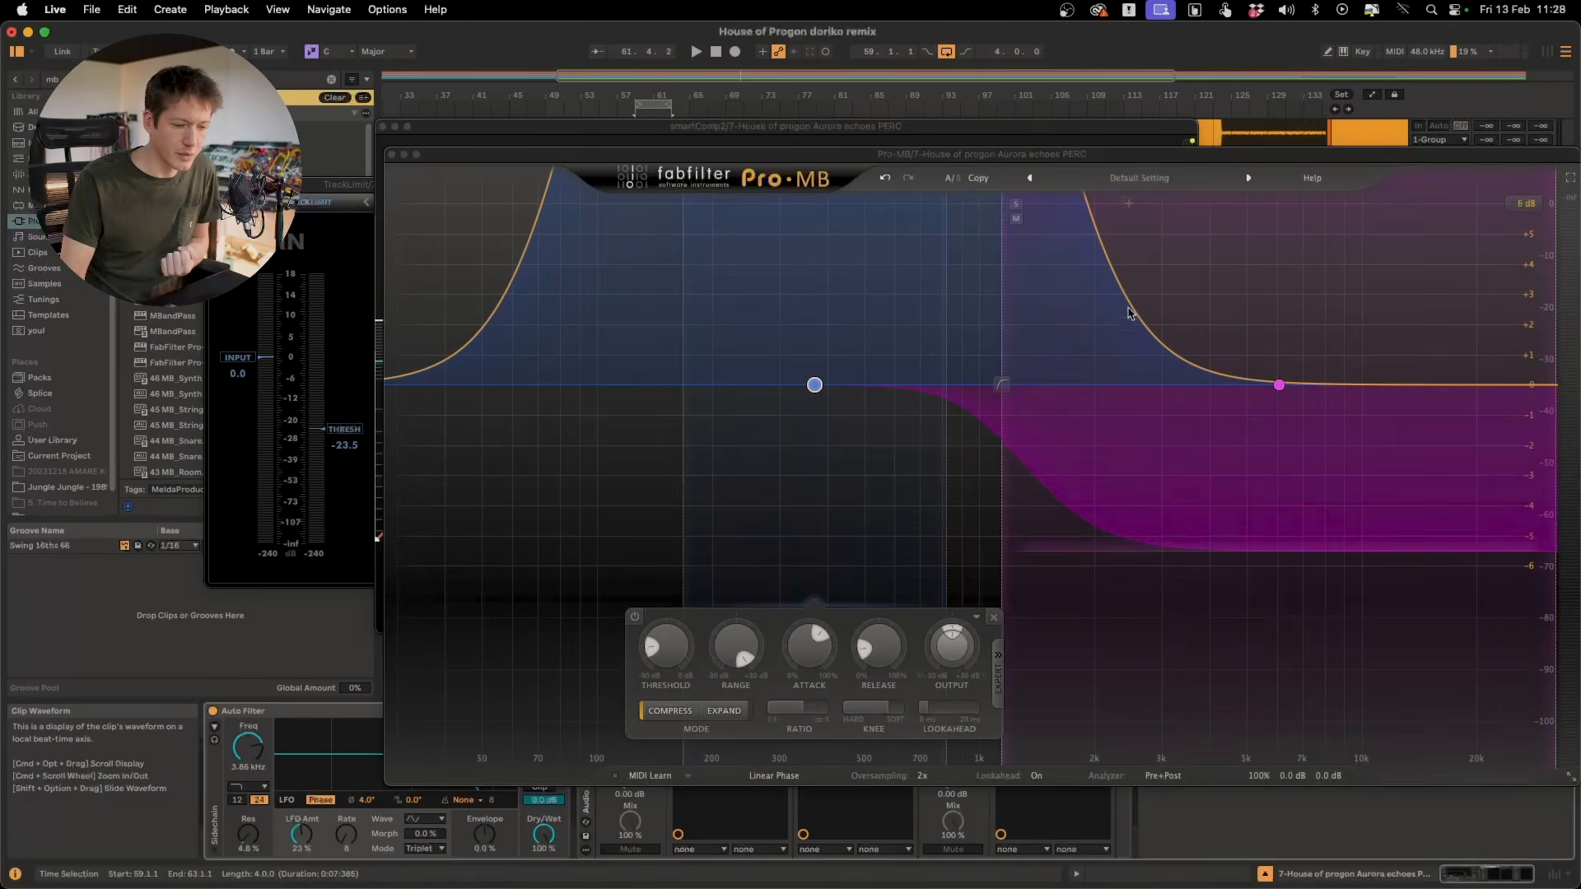
{"action": "left_click_drag", "start_coordinate": [1142, 138], "coordinate": [956, 146]}
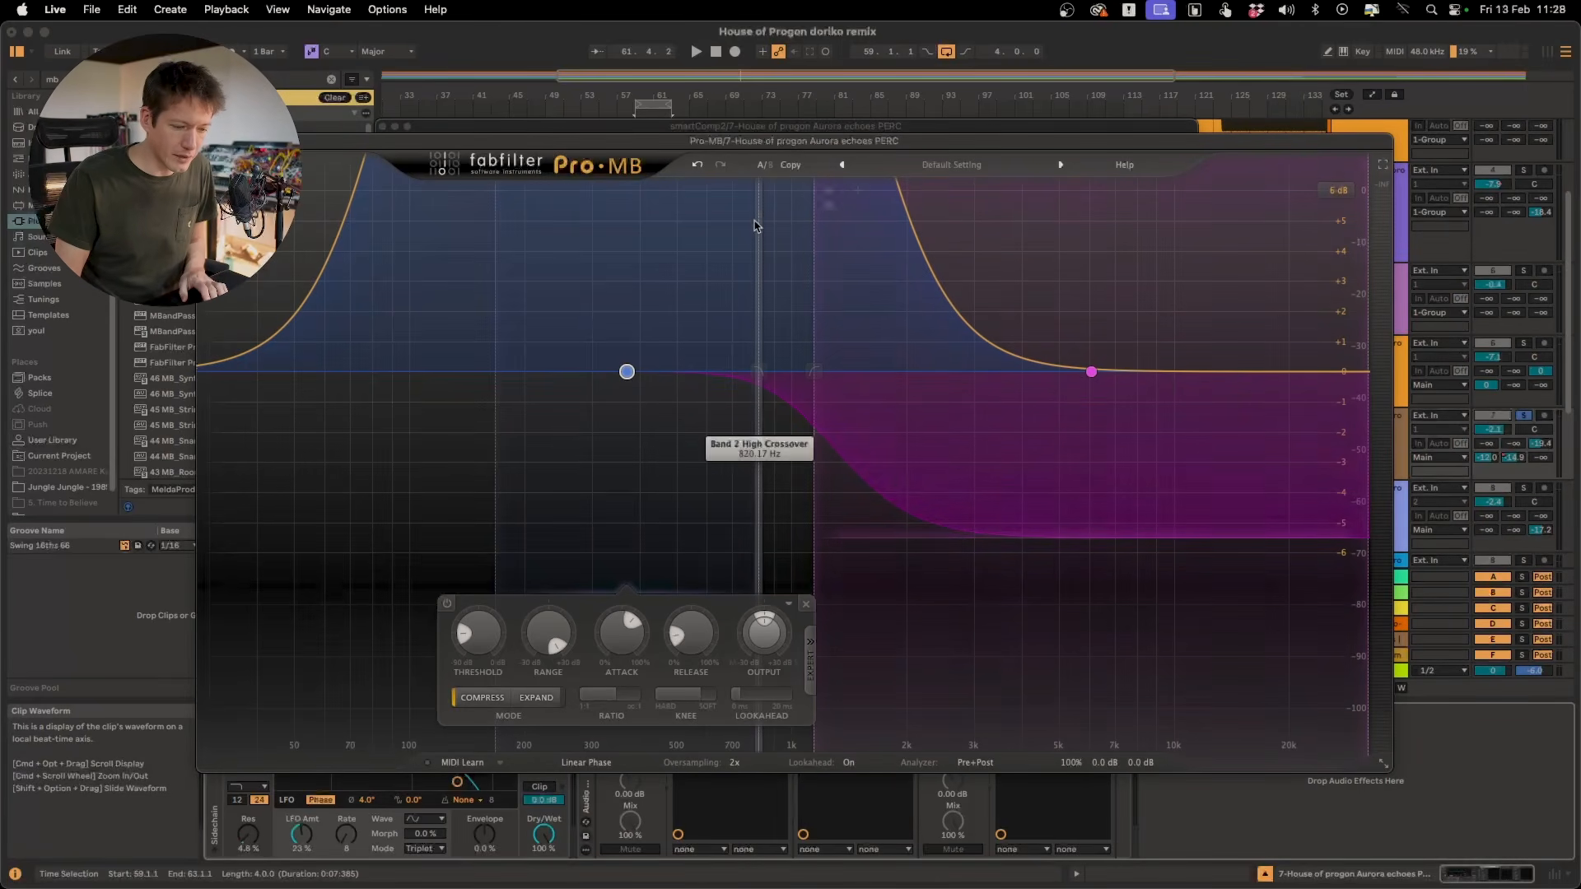
- Solo Pro-MB's high band and compare the loop with band 2 bypassed and active, ending with the solo cleared
{"action": "left_click", "coordinate": [829, 191]}
{"action": "mouse_move", "coordinate": [631, 639]}
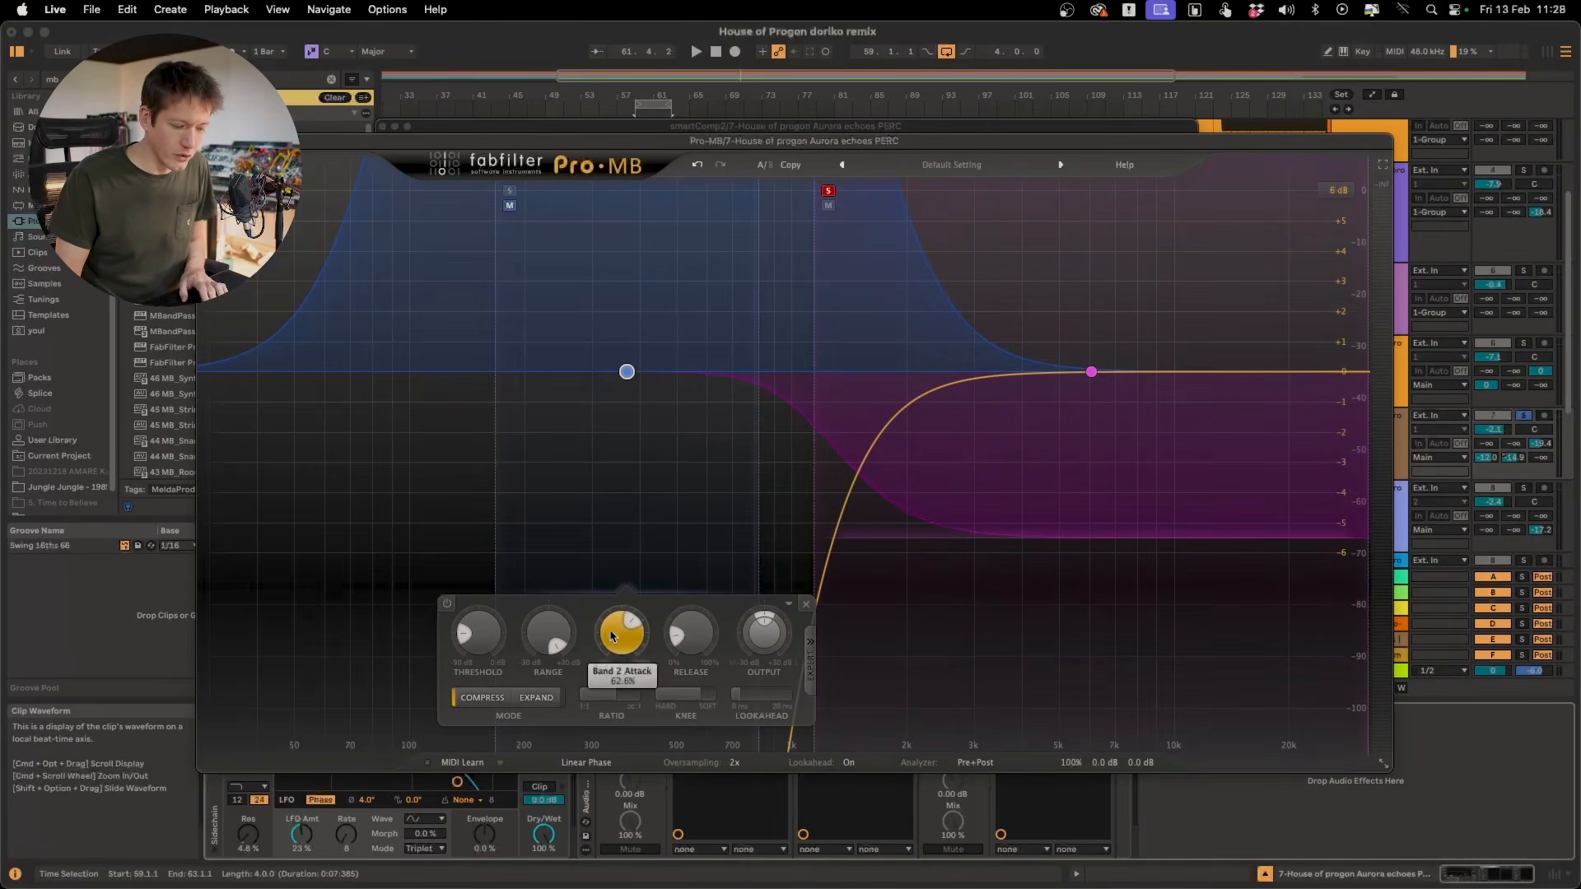
{"action": "key", "text": "space"}
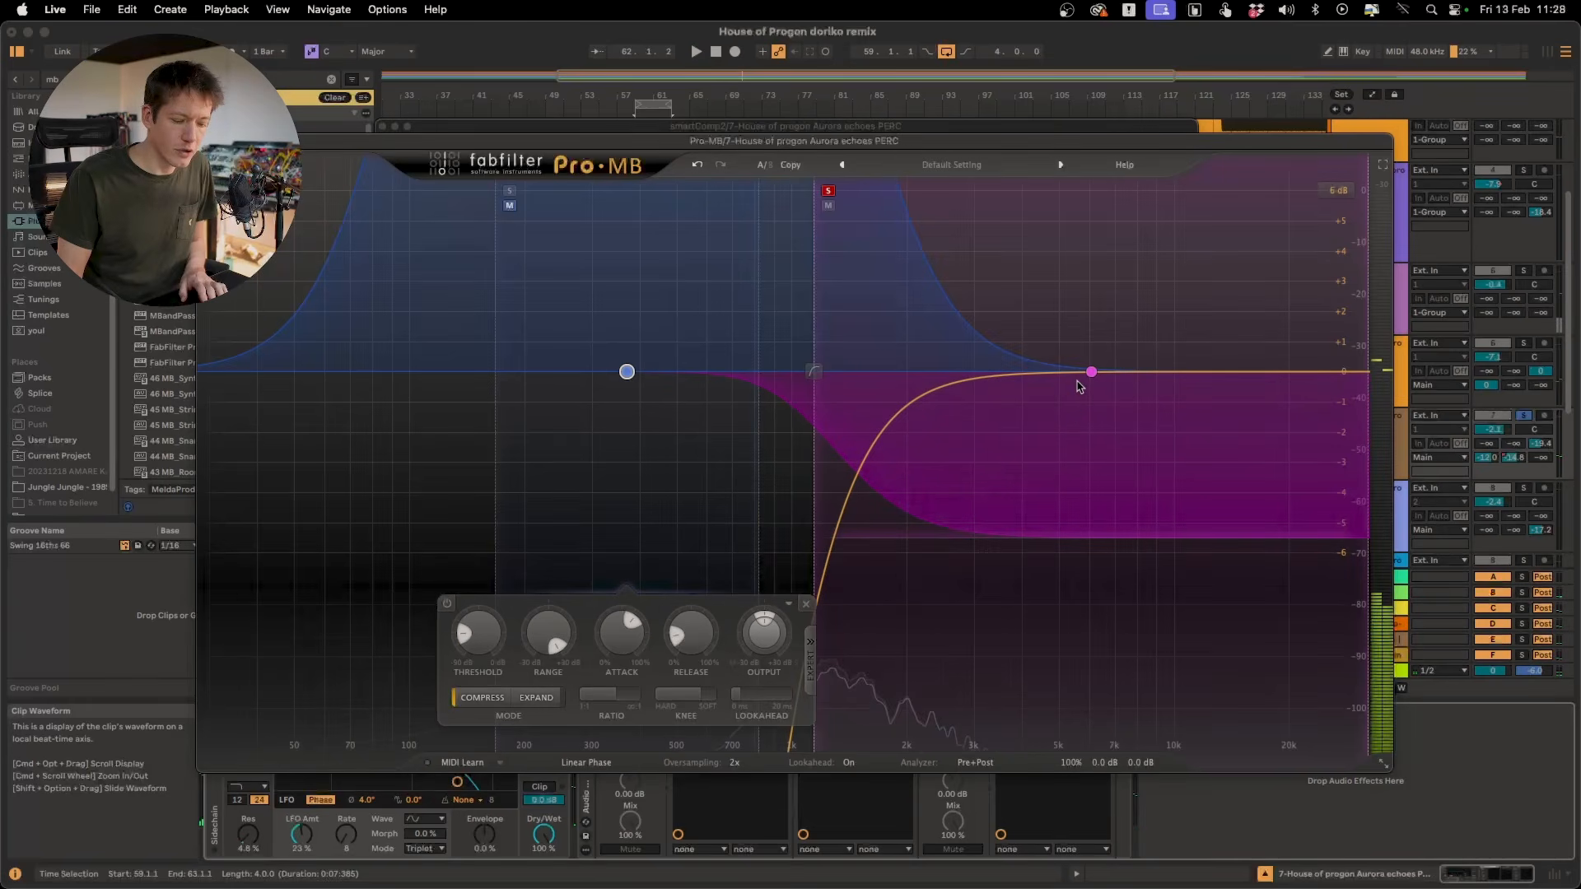
{"action": "left_click", "coordinate": [447, 604]}
{"action": "key", "text": "space"}
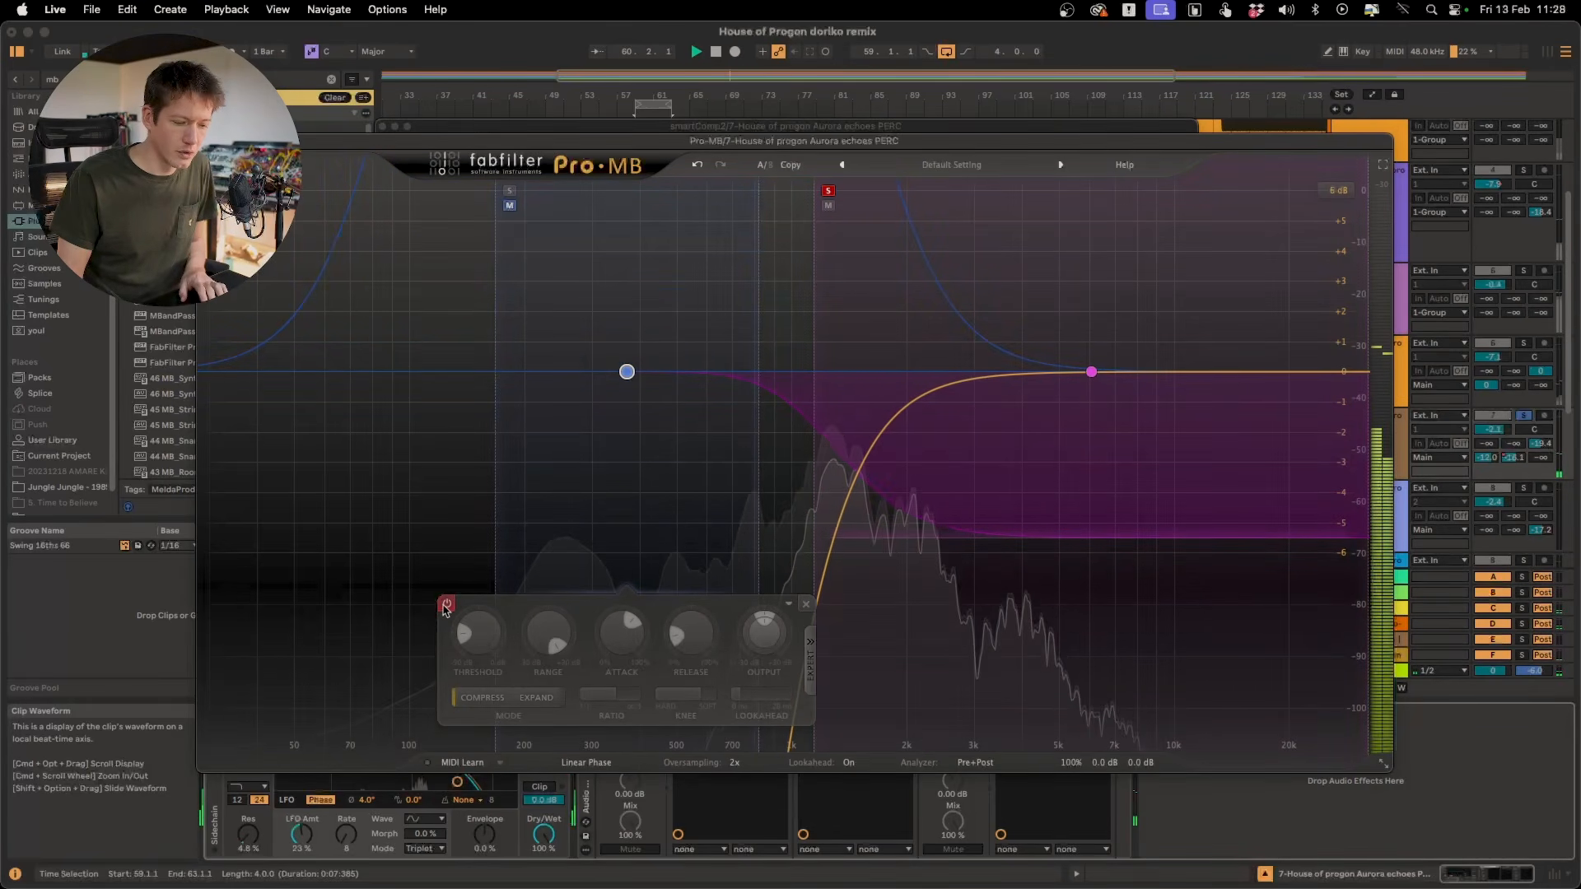
{"action": "left_click", "coordinate": [447, 605]}
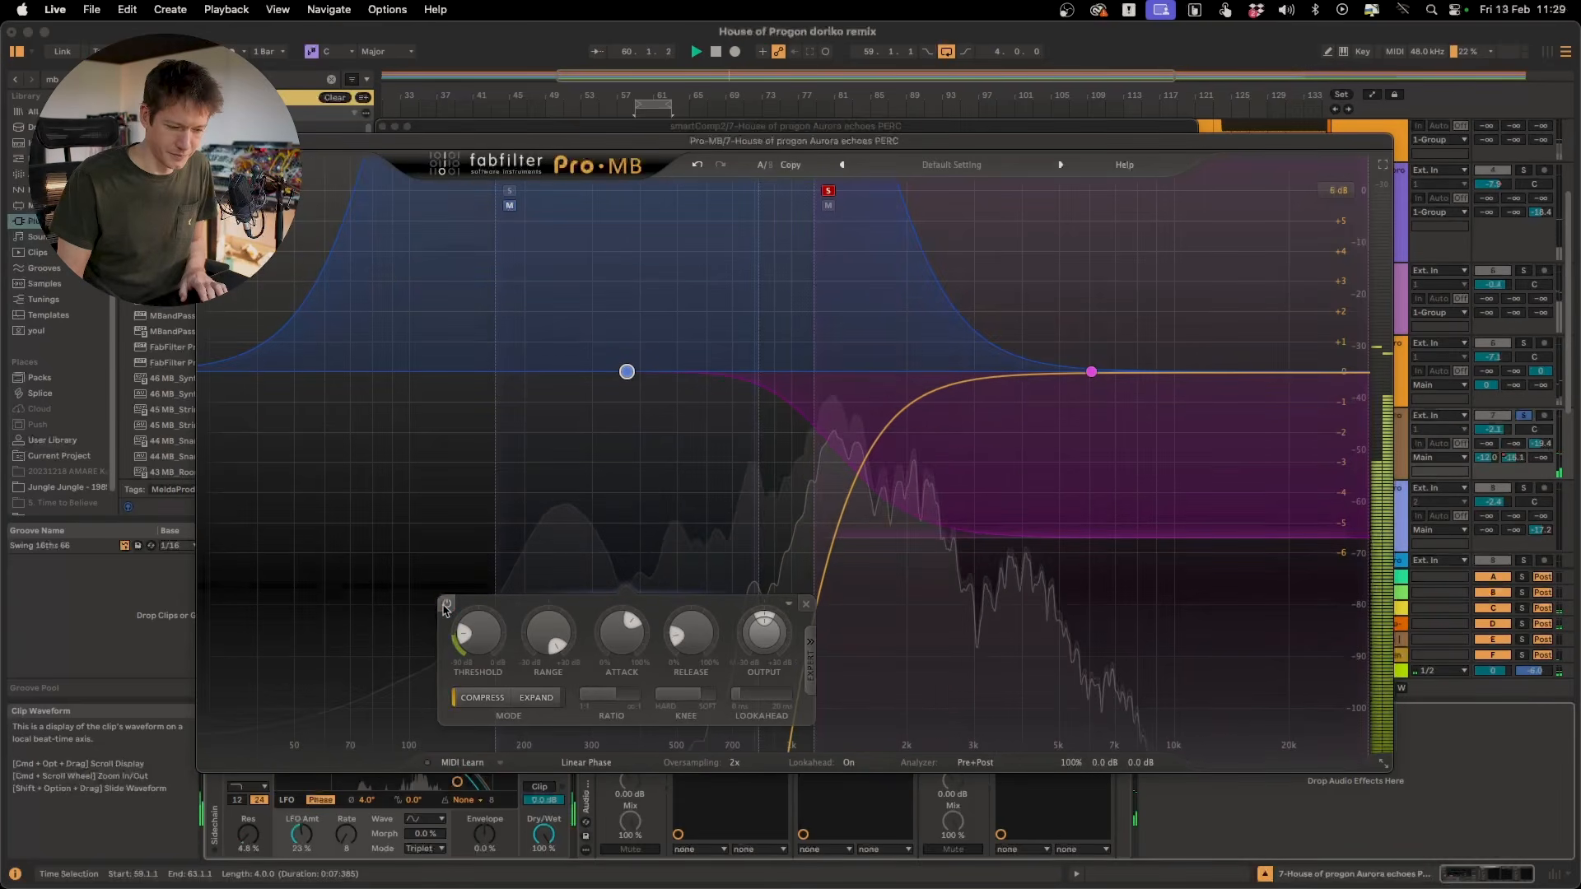
{"action": "left_click", "coordinate": [826, 208]}
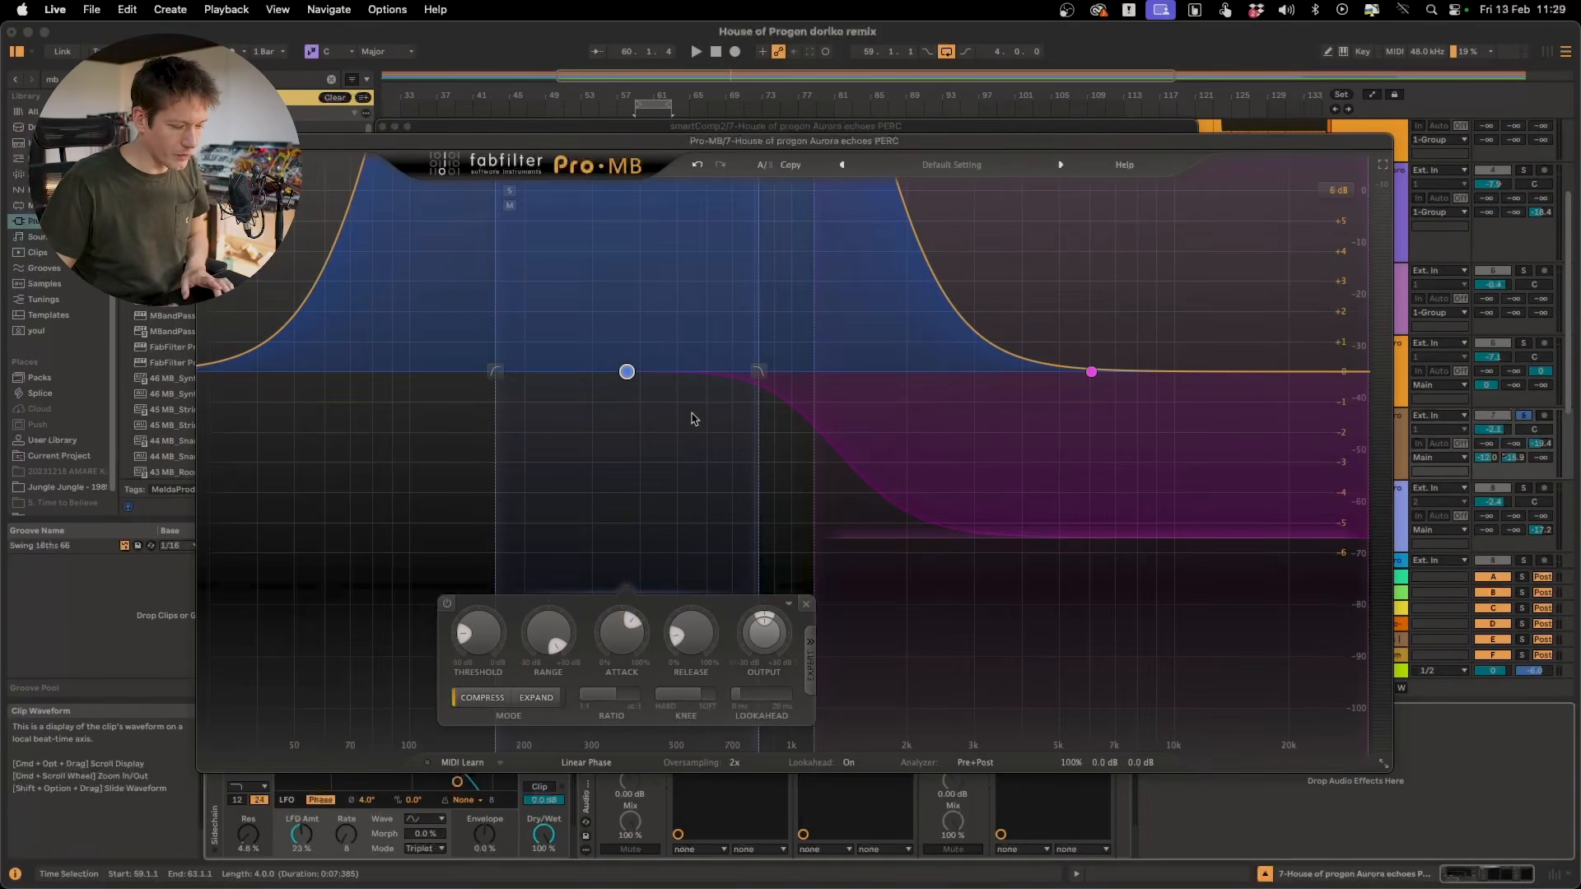
- Solo Pro-MB's band 2 and compare its sound in the loop with the band bypassed and active, ending with the solo cleared
{"action": "mouse_move", "coordinate": [531, 624]}
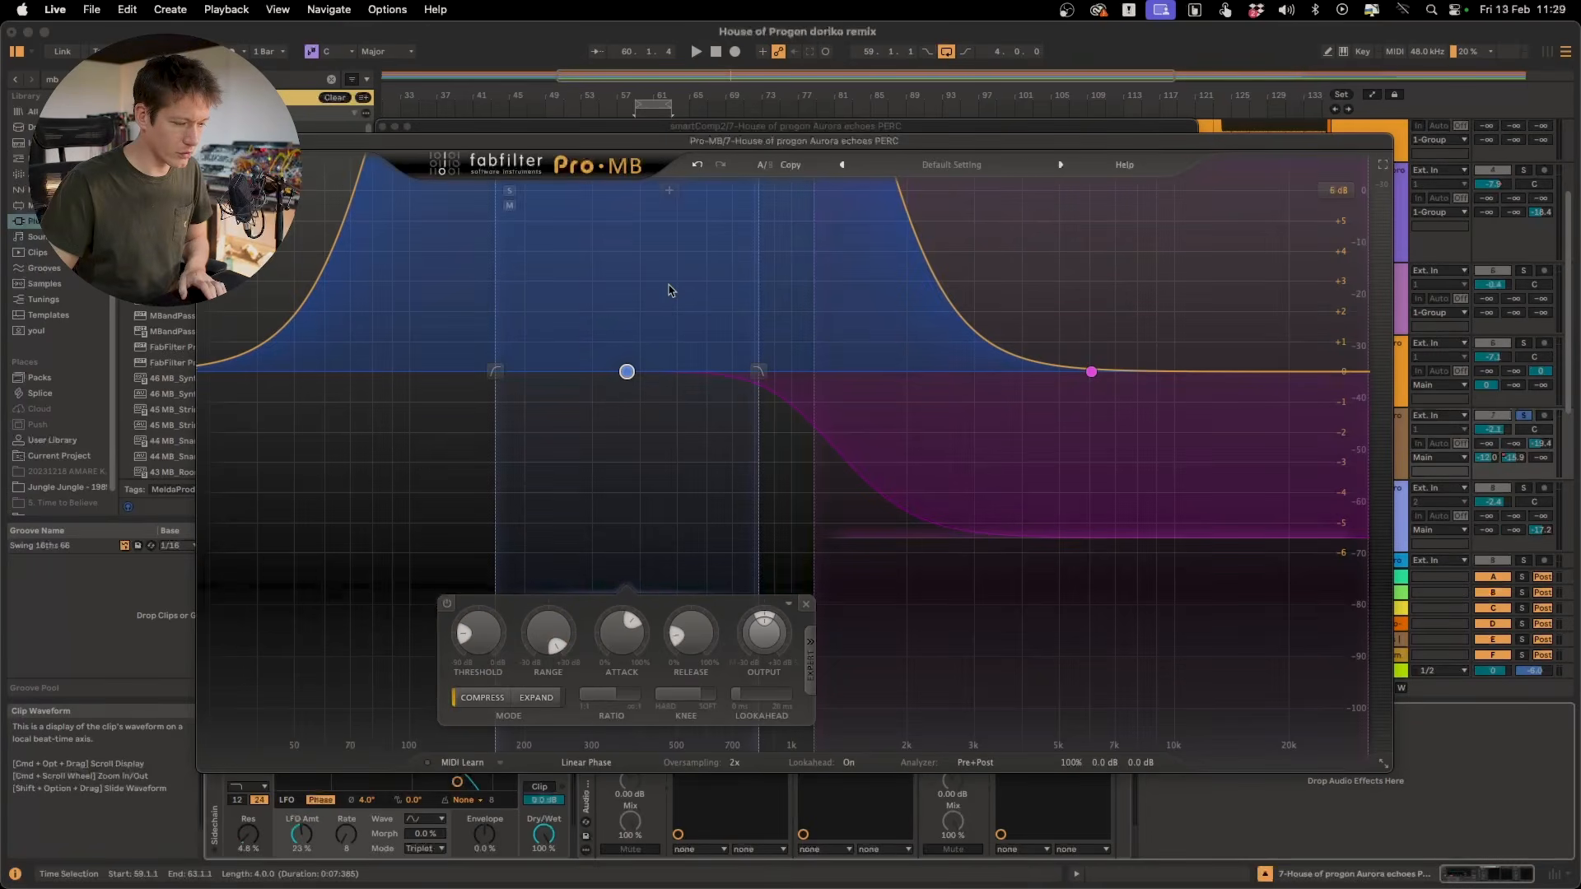
{"action": "left_click", "coordinate": [509, 190]}
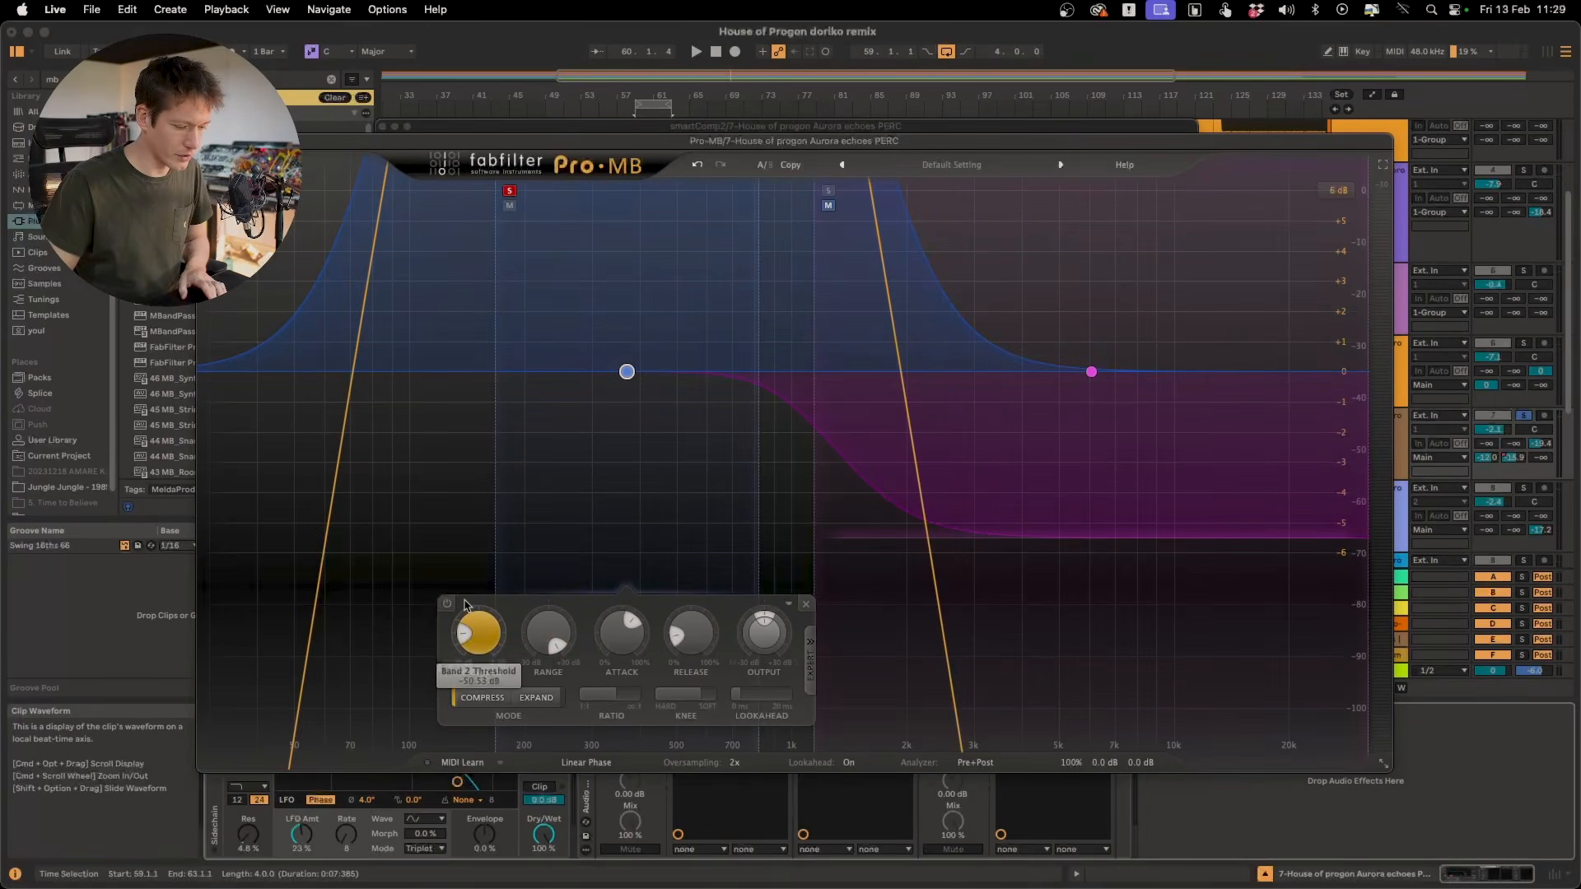
{"action": "left_click", "coordinate": [447, 604]}
{"action": "key", "text": "space"}
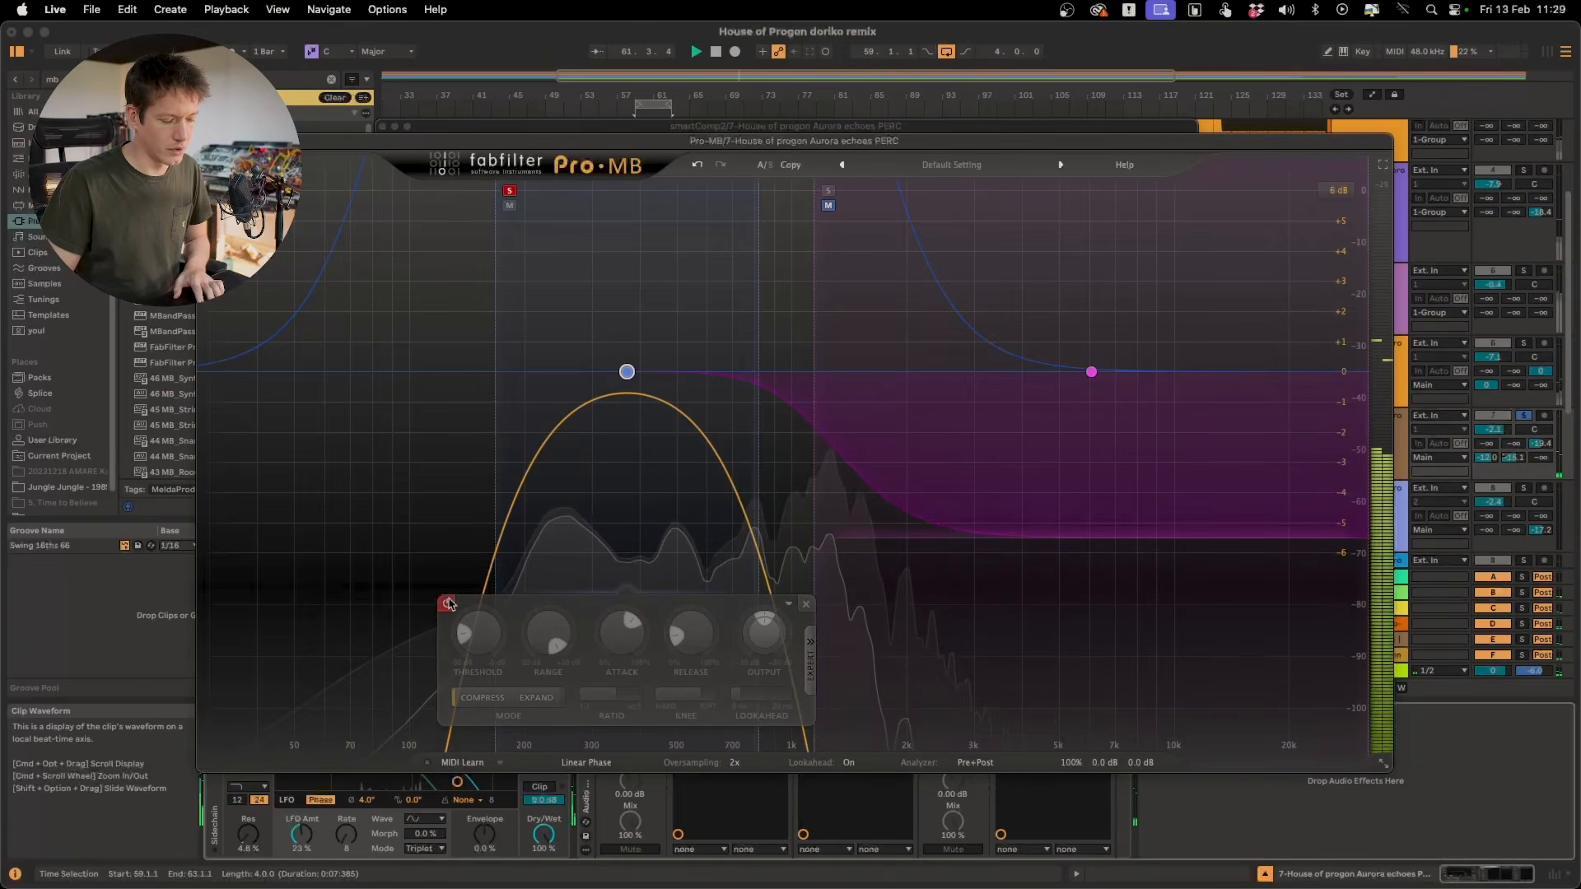
{"action": "left_click", "coordinate": [447, 604]}
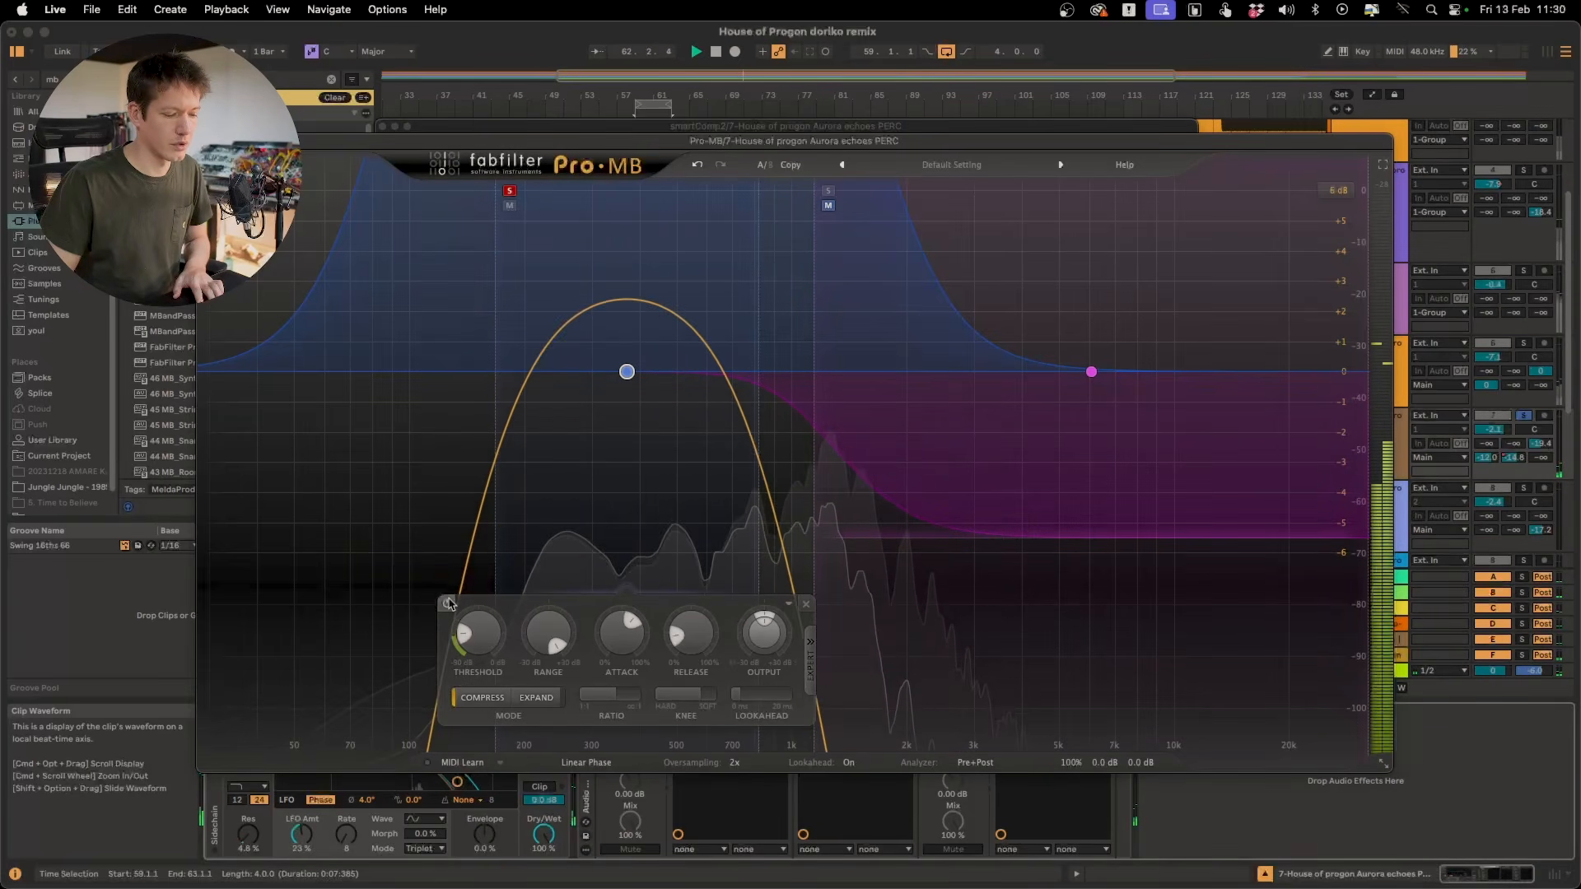
{"action": "key", "text": "space"}
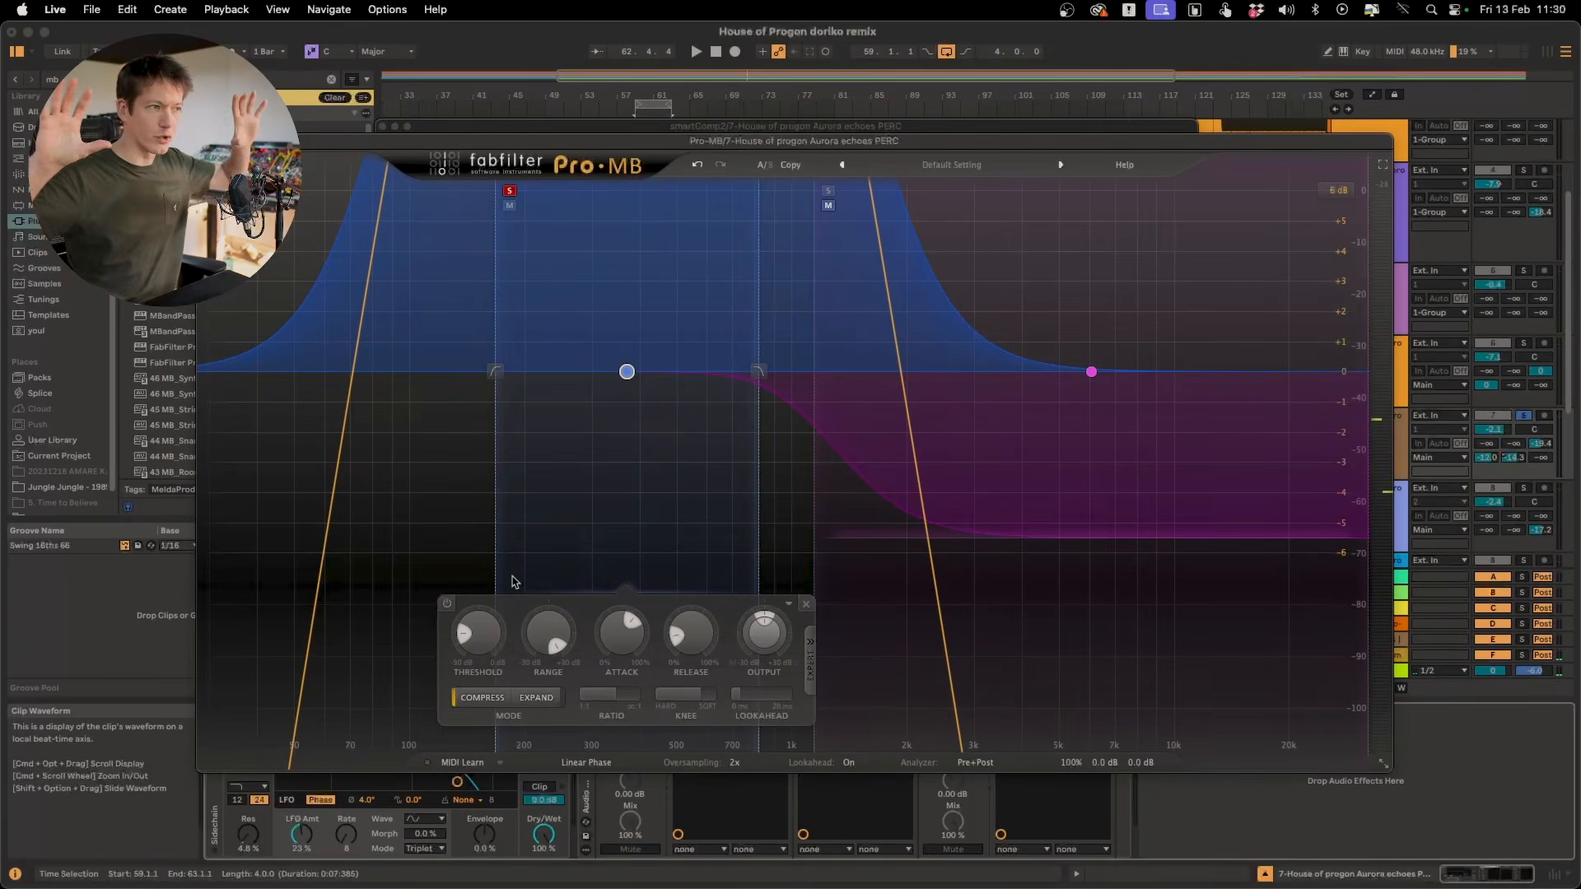
{"action": "left_click", "coordinate": [509, 192]}
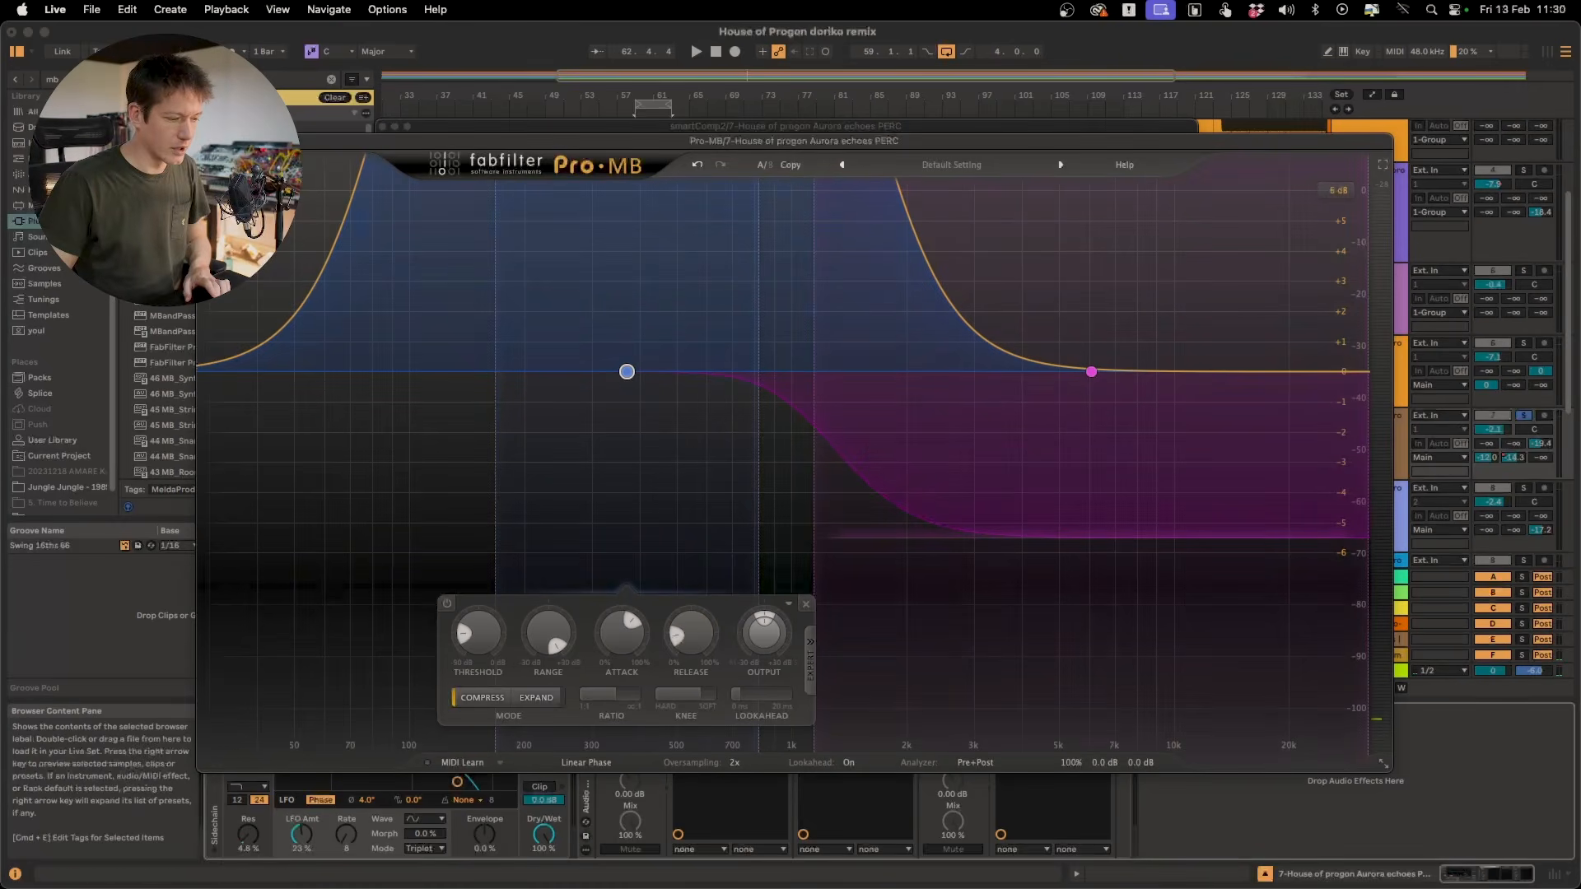
- Close the Pro-MB window and compare the percussion loop with the whole Pro-MB device deactivated and active
{"action": "left_click", "coordinate": [203, 140]}
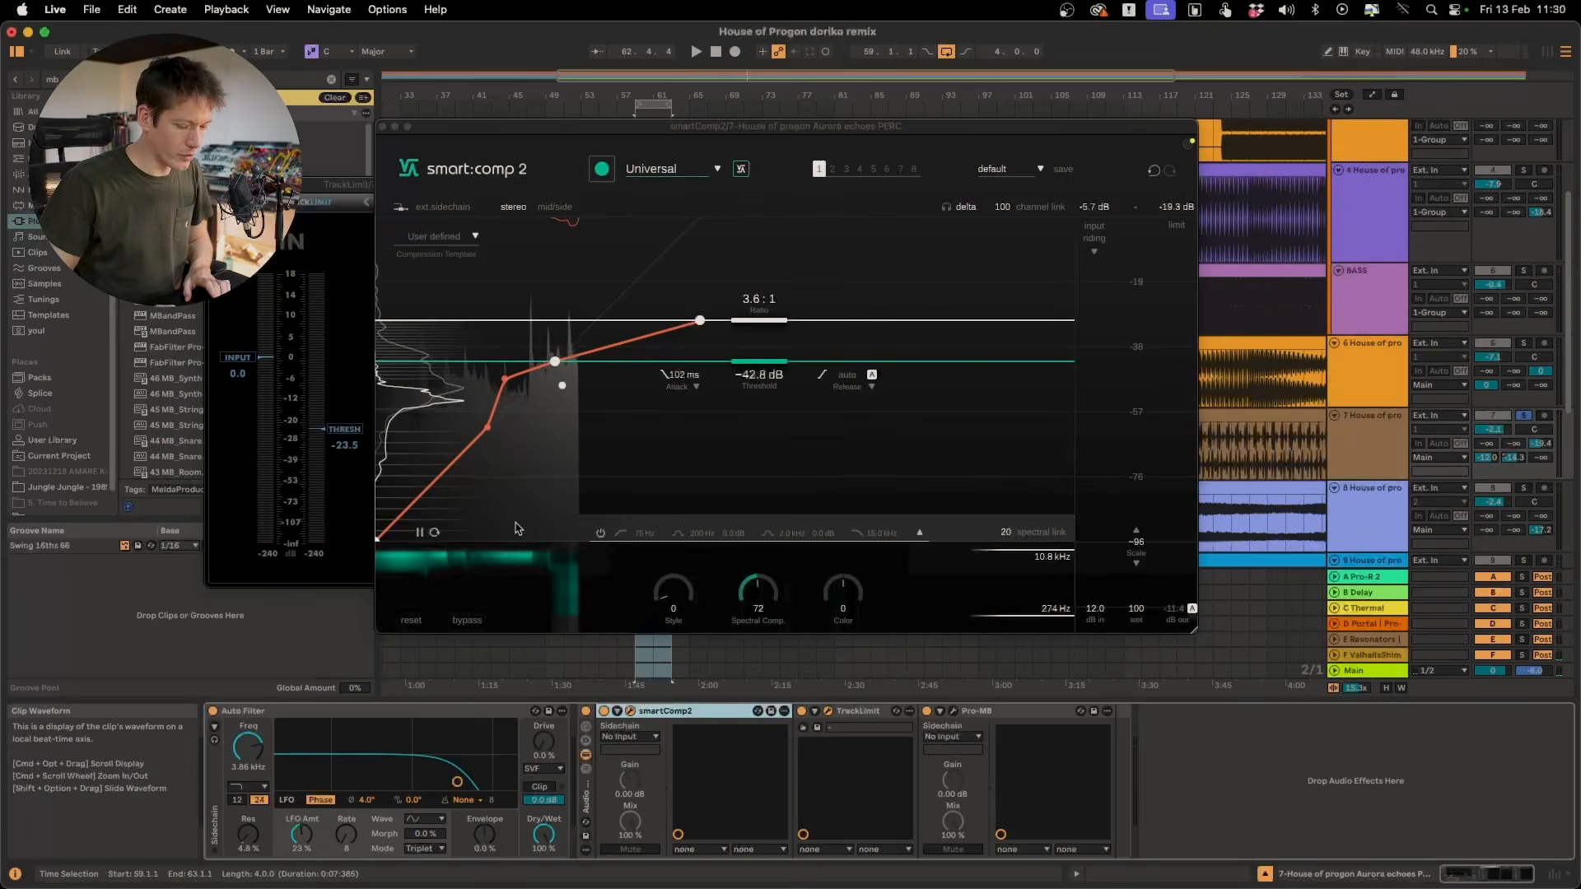
{"action": "left_click", "coordinate": [926, 713]}
{"action": "key", "text": "space"}
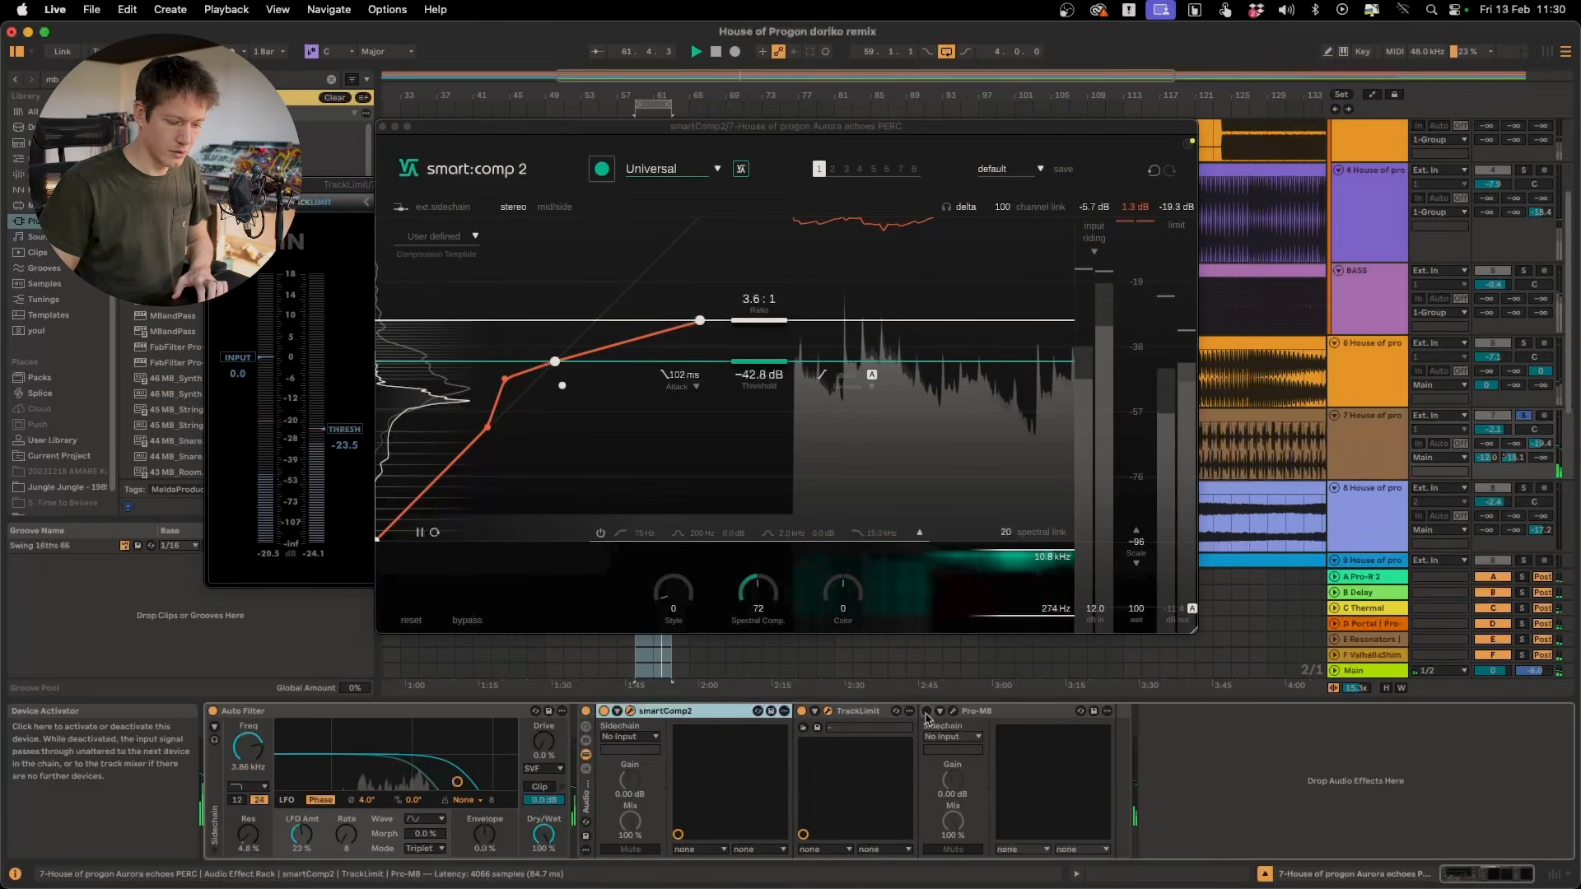
{"action": "left_click", "coordinate": [927, 713]}
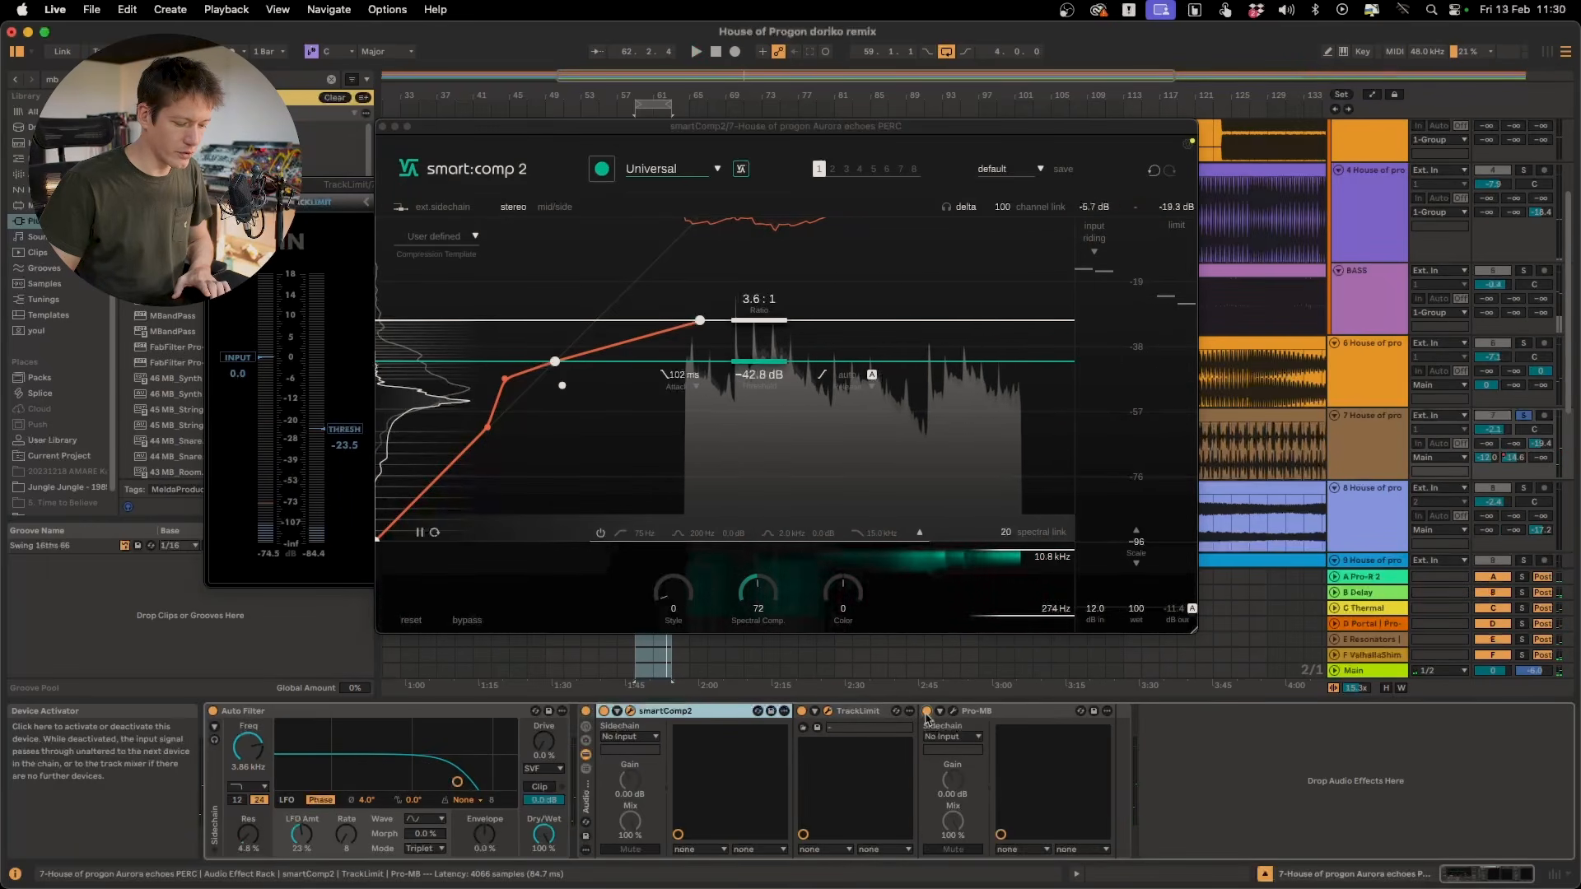
{"action": "key", "text": "space"}
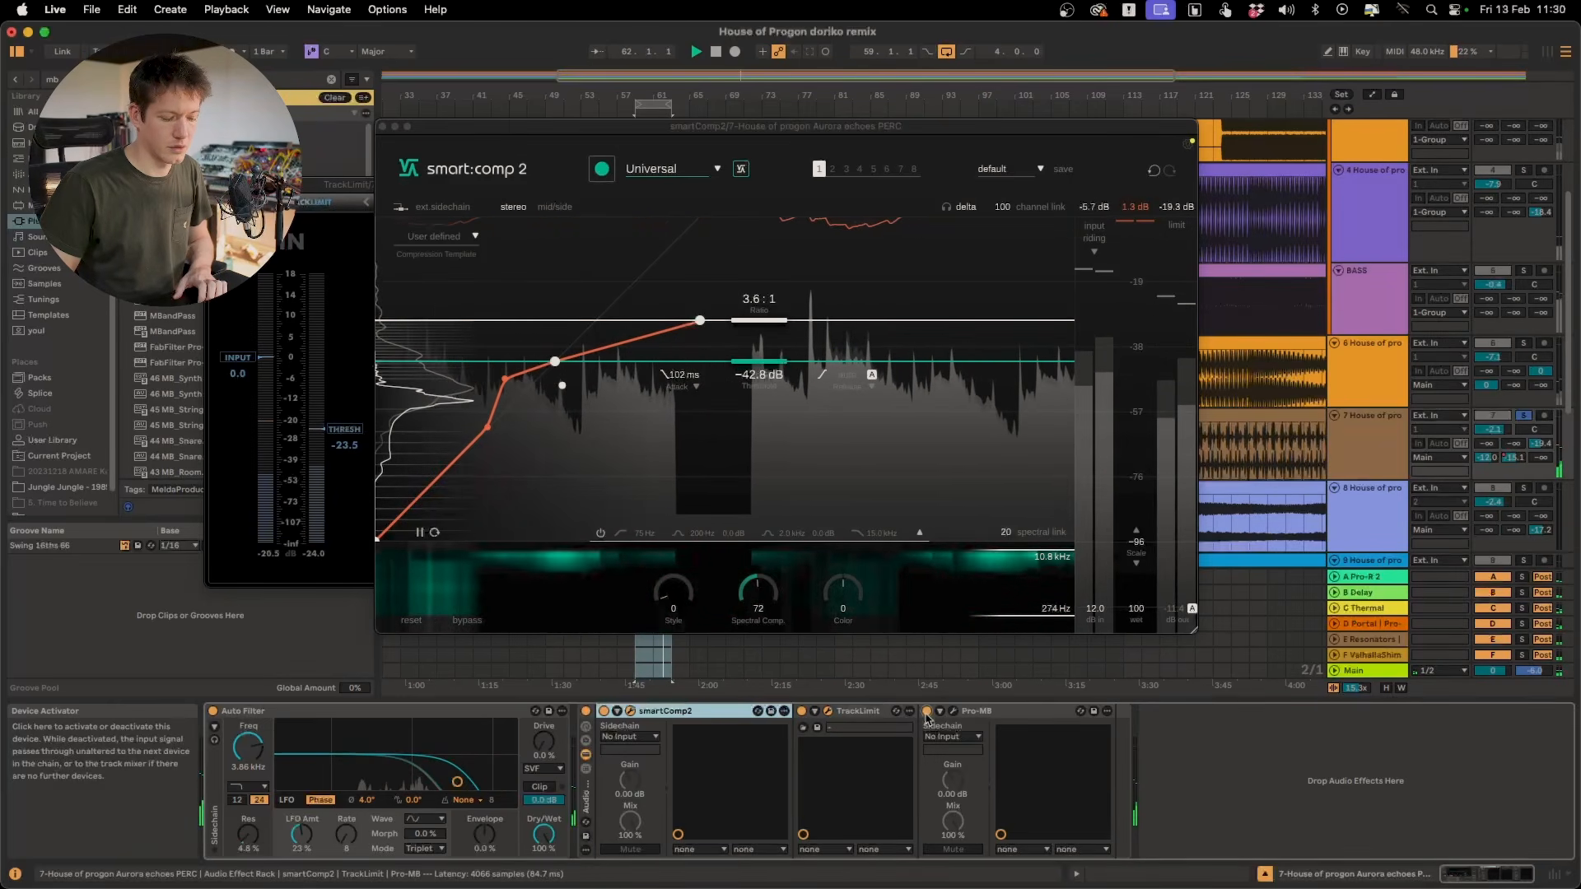
{"action": "key", "text": "space"}
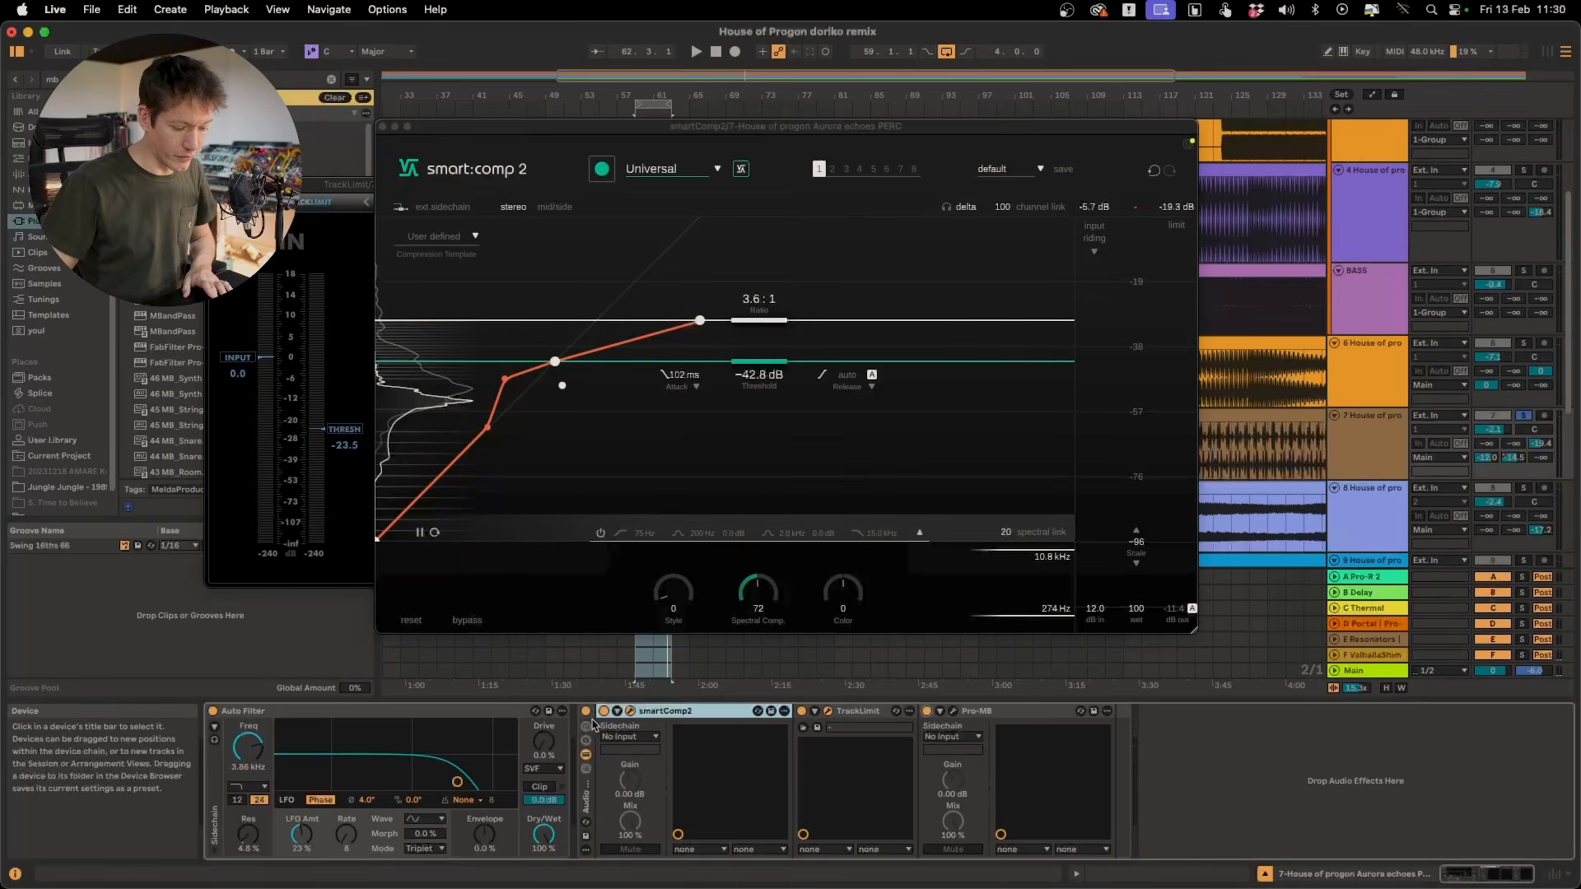
- Compare the loop with the complete smartComp2, TrackLimit and Pro-MB rack bypassed and active
{"action": "left_click", "coordinate": [586, 712]}
{"action": "key", "text": "space"}
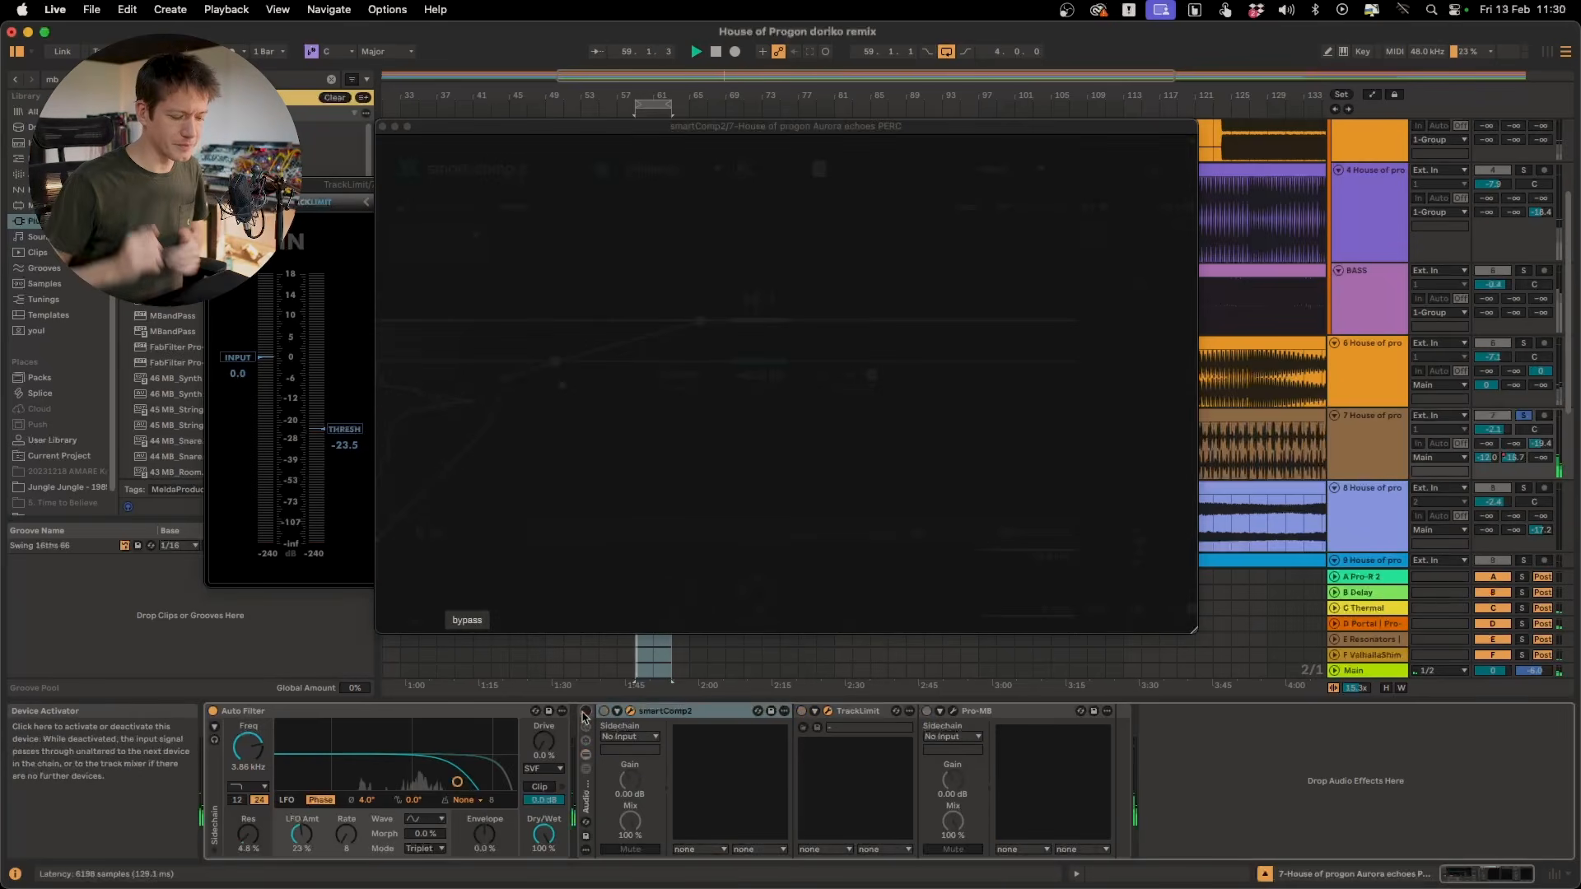
{"action": "left_click", "coordinate": [584, 713]}
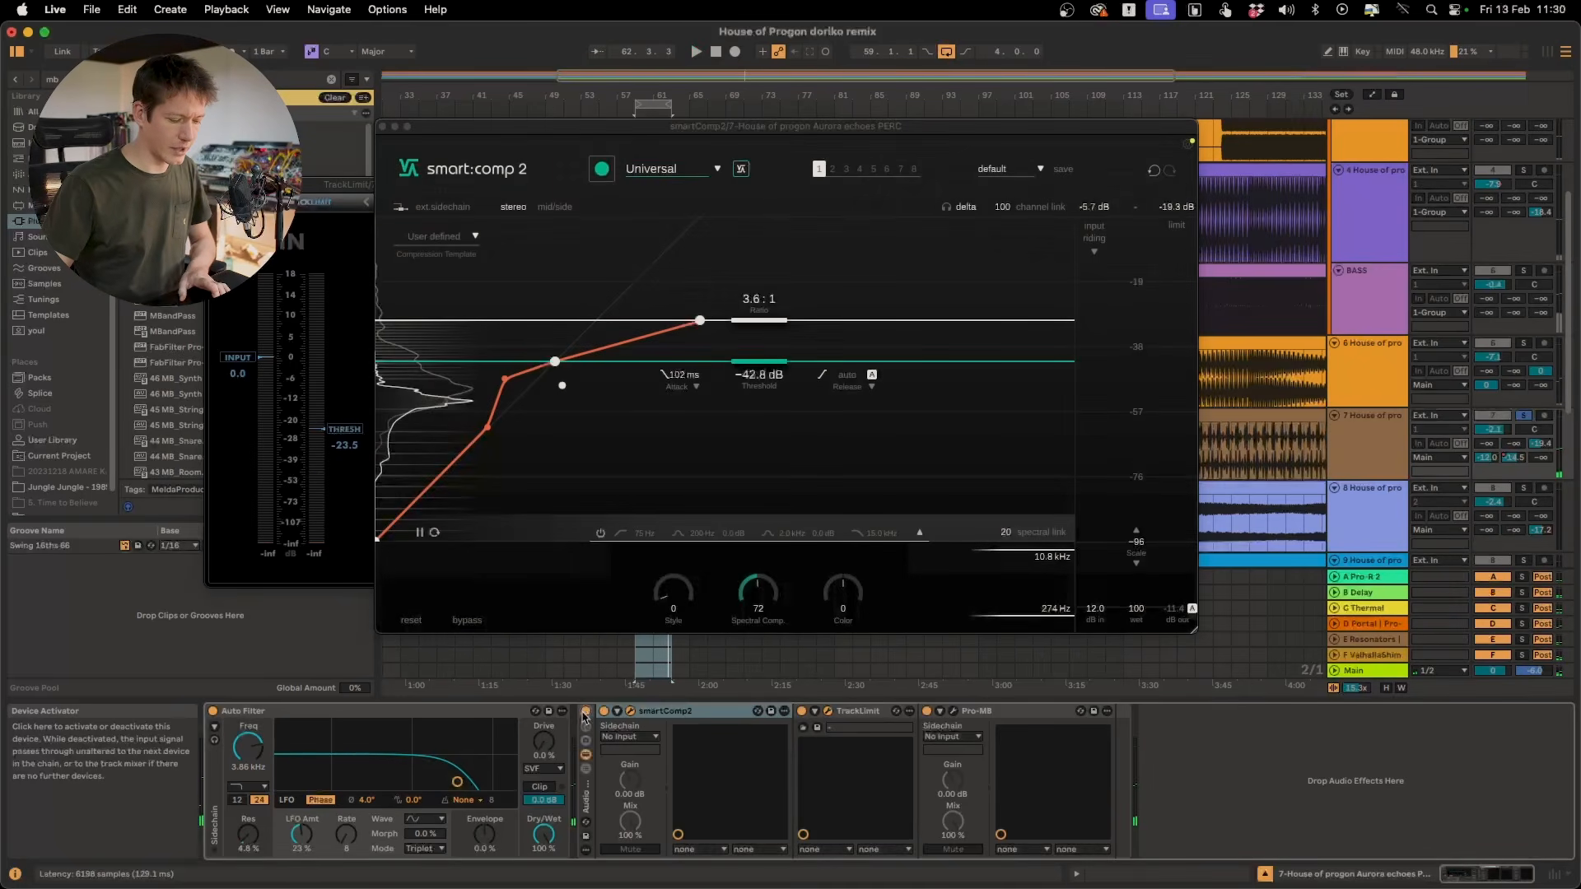
{"action": "key", "text": "space"}
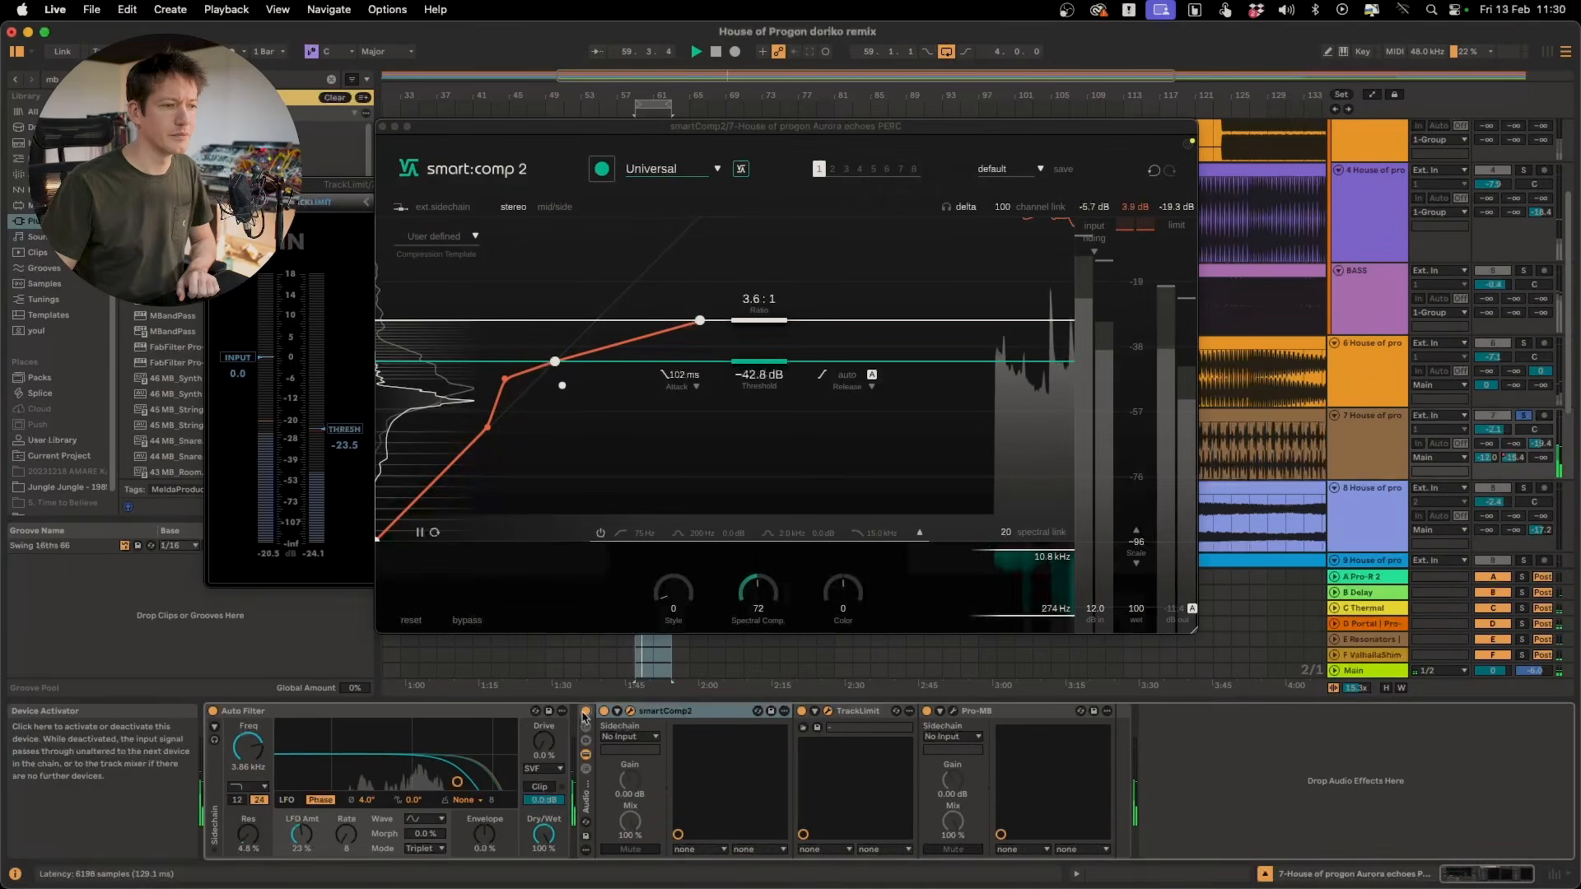